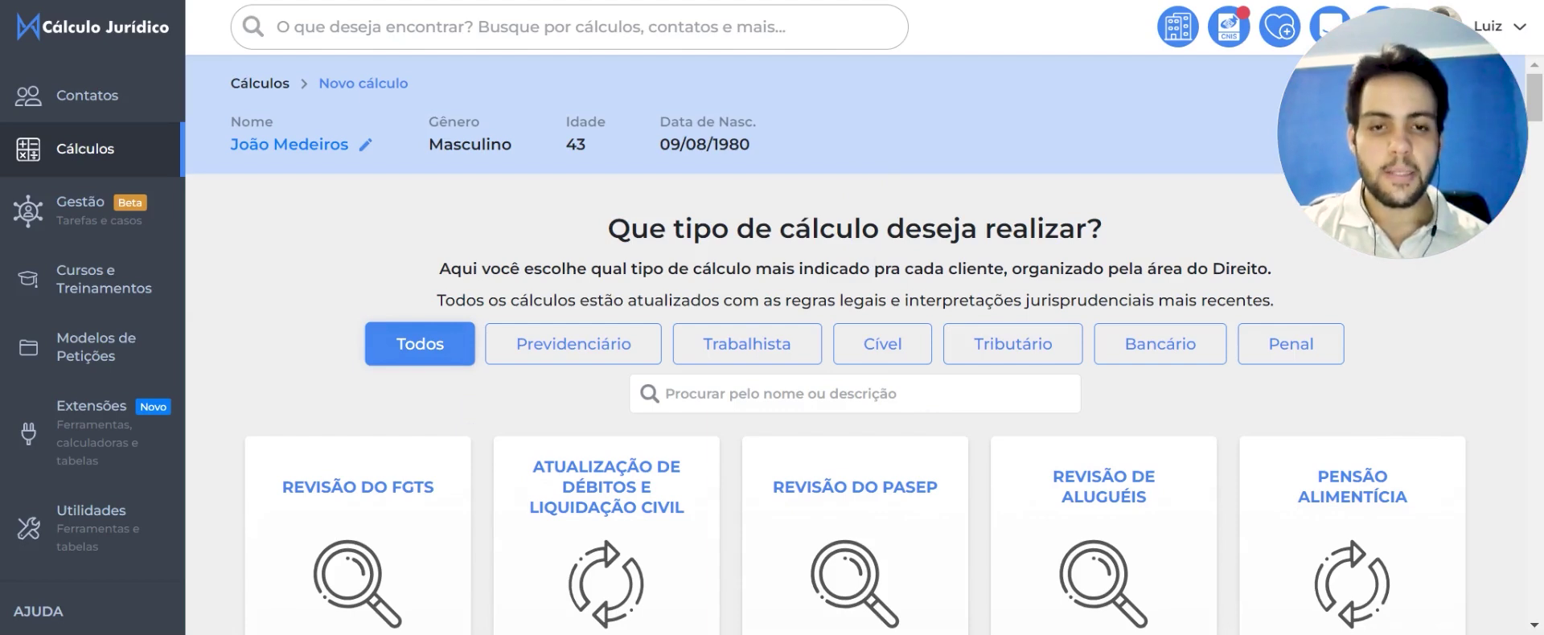
Step: Start a new Revisão de Aluguéis calculation from the Cível category
click(902, 347)
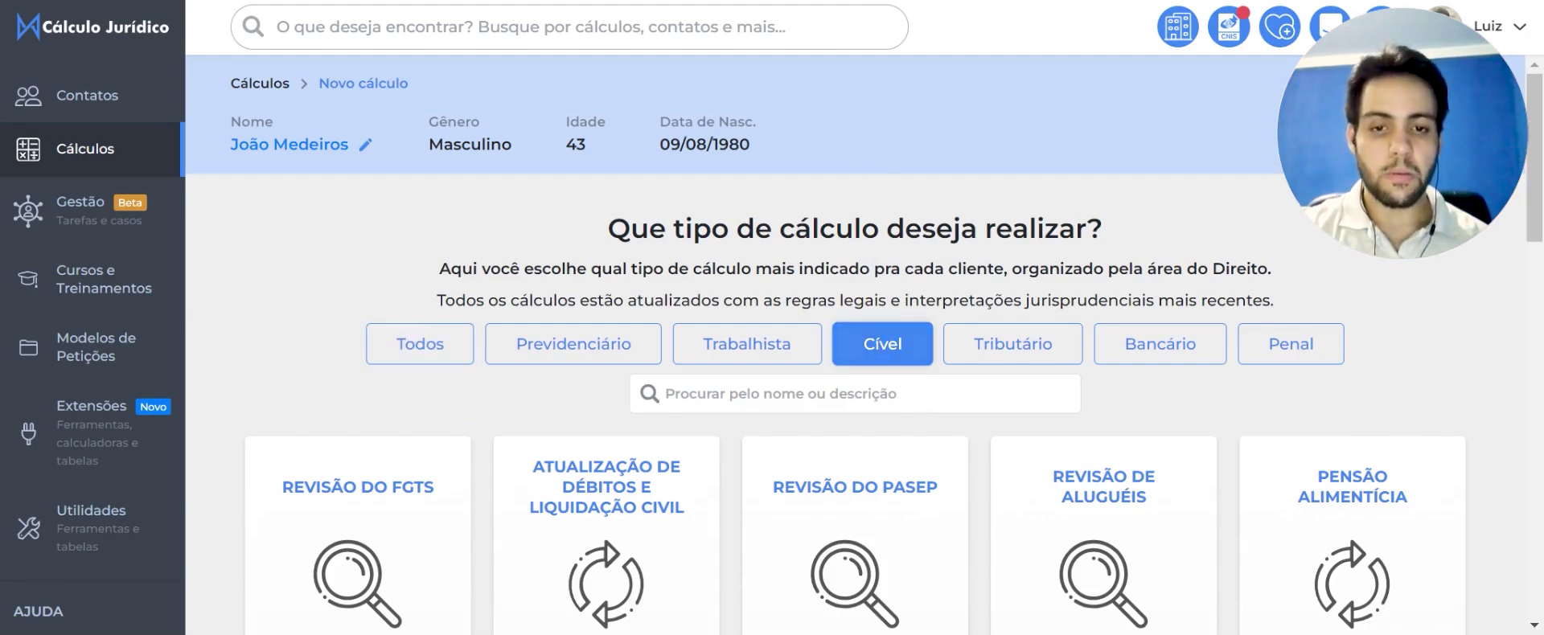
scroll(1194, 363, down, 7)
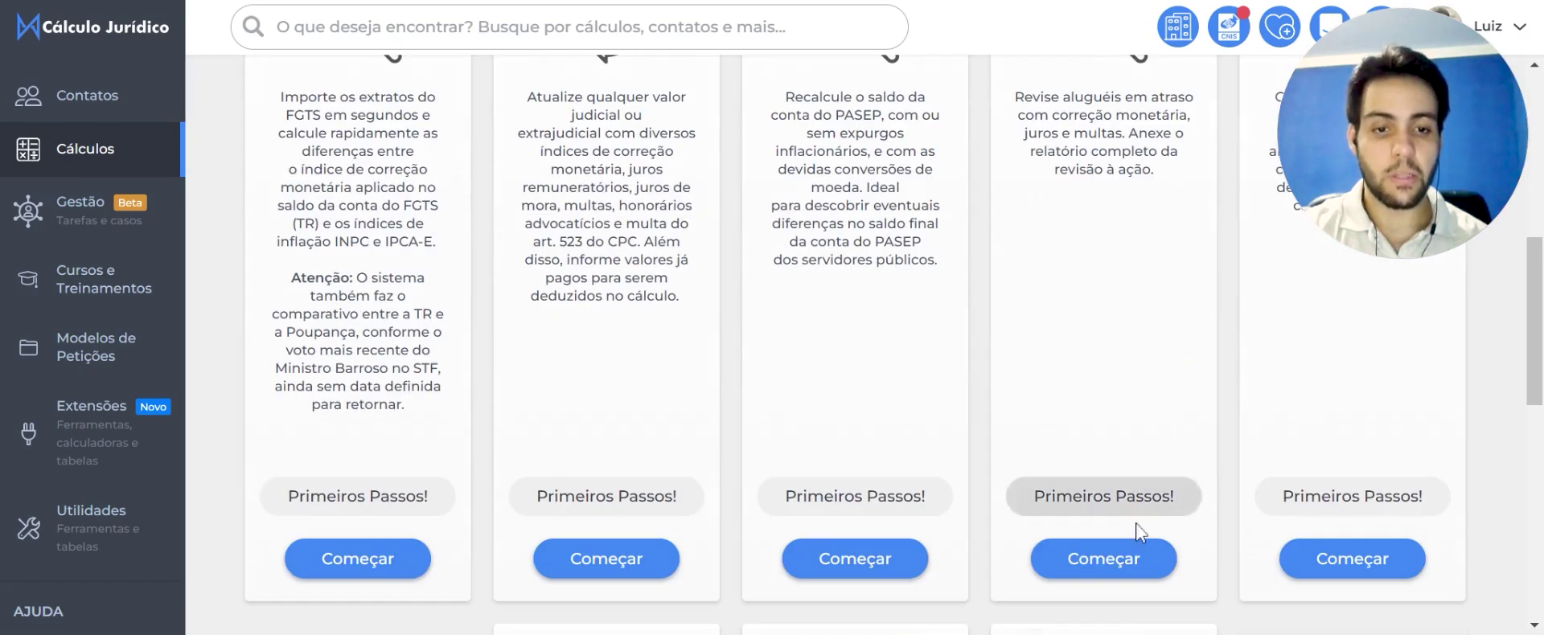
click(1126, 563)
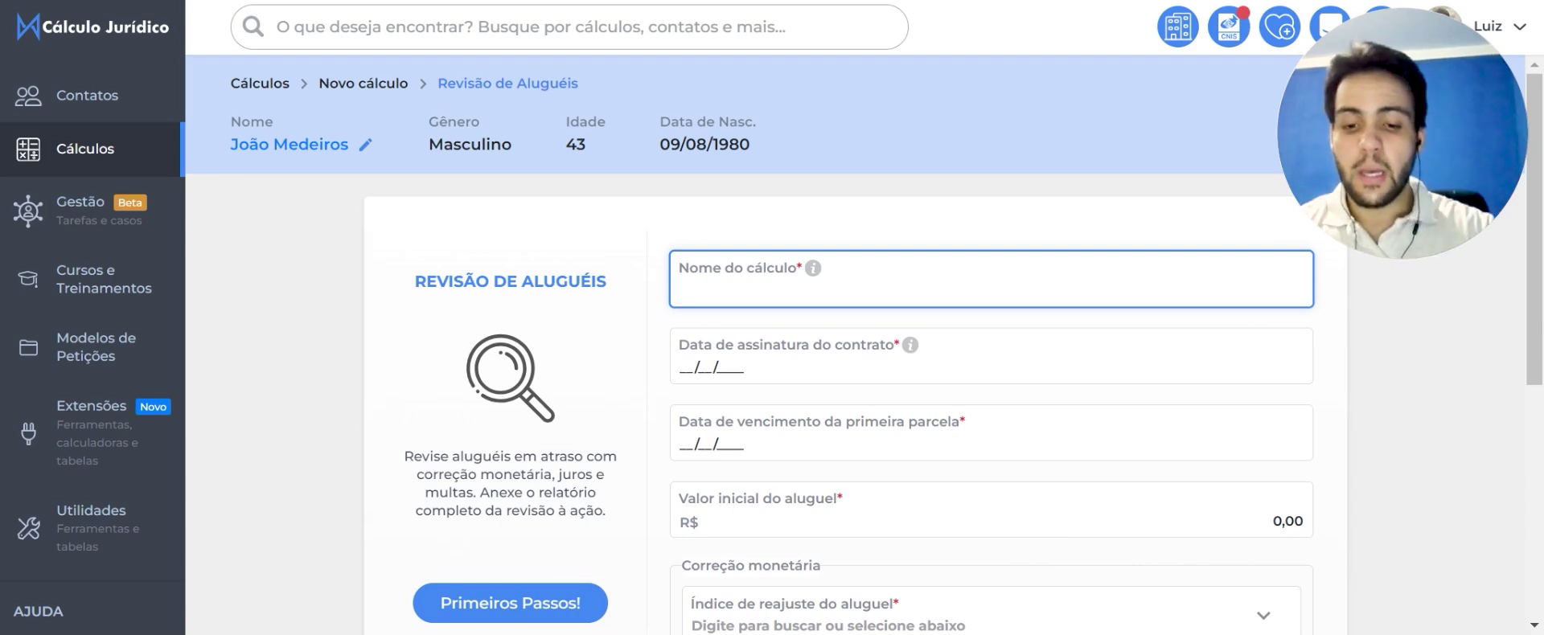
Step: Name the calculation TESTE followed by the client's first name and REVISÃO, and set the contract signing date to 30/08/2021
text(TESTE - JOÃO REVISÃO)
click(707, 367)
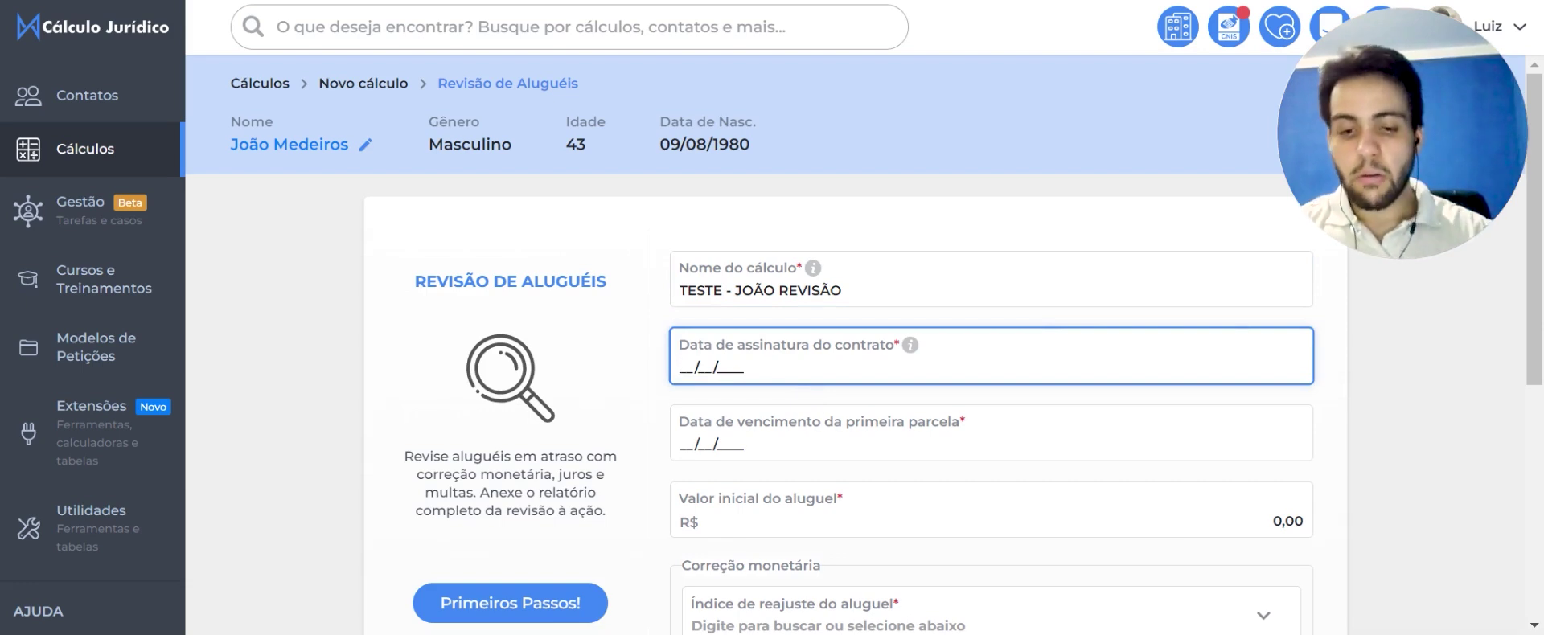
text(30/08/2021)
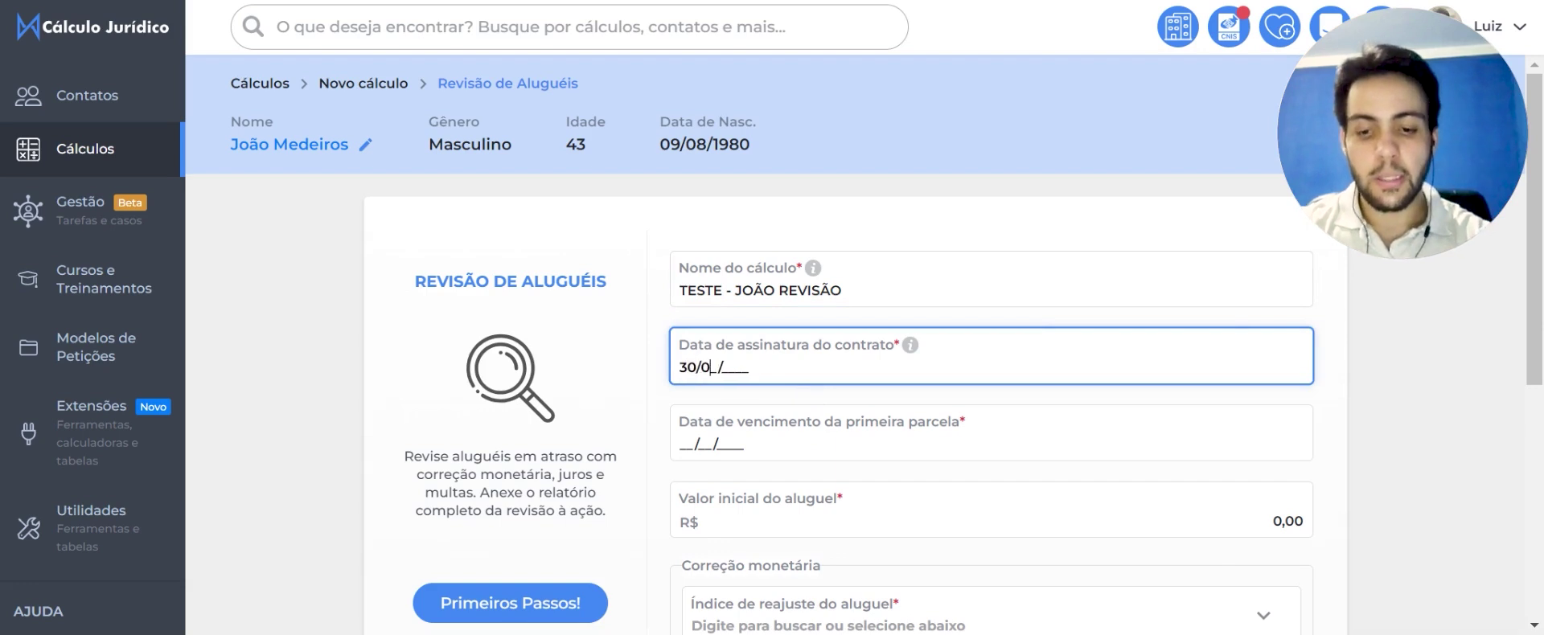
Step: Set the first instalment due date to 10/09/2021 and the initial rent to R$ 1.500,00
click(707, 444)
text(10/09/2021)
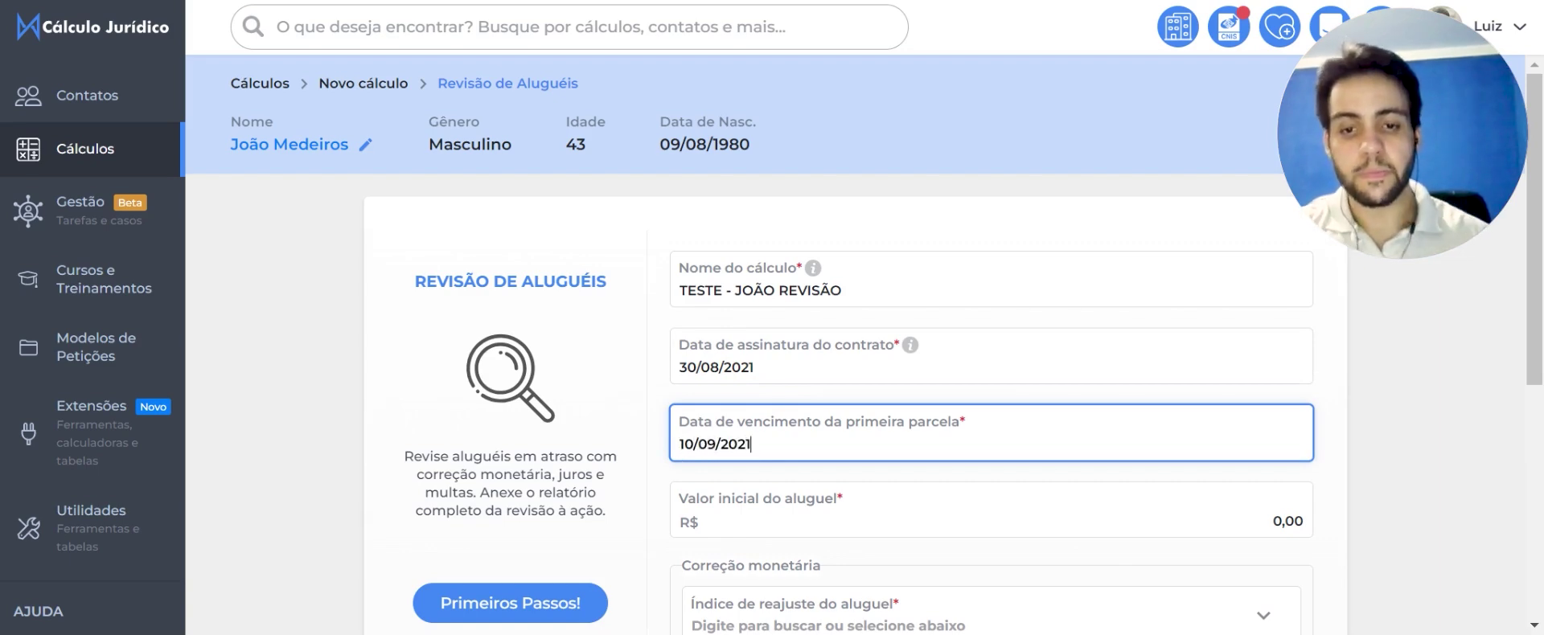
scroll(861, 492, down, 1)
key(Tab)
text(1.500,0)
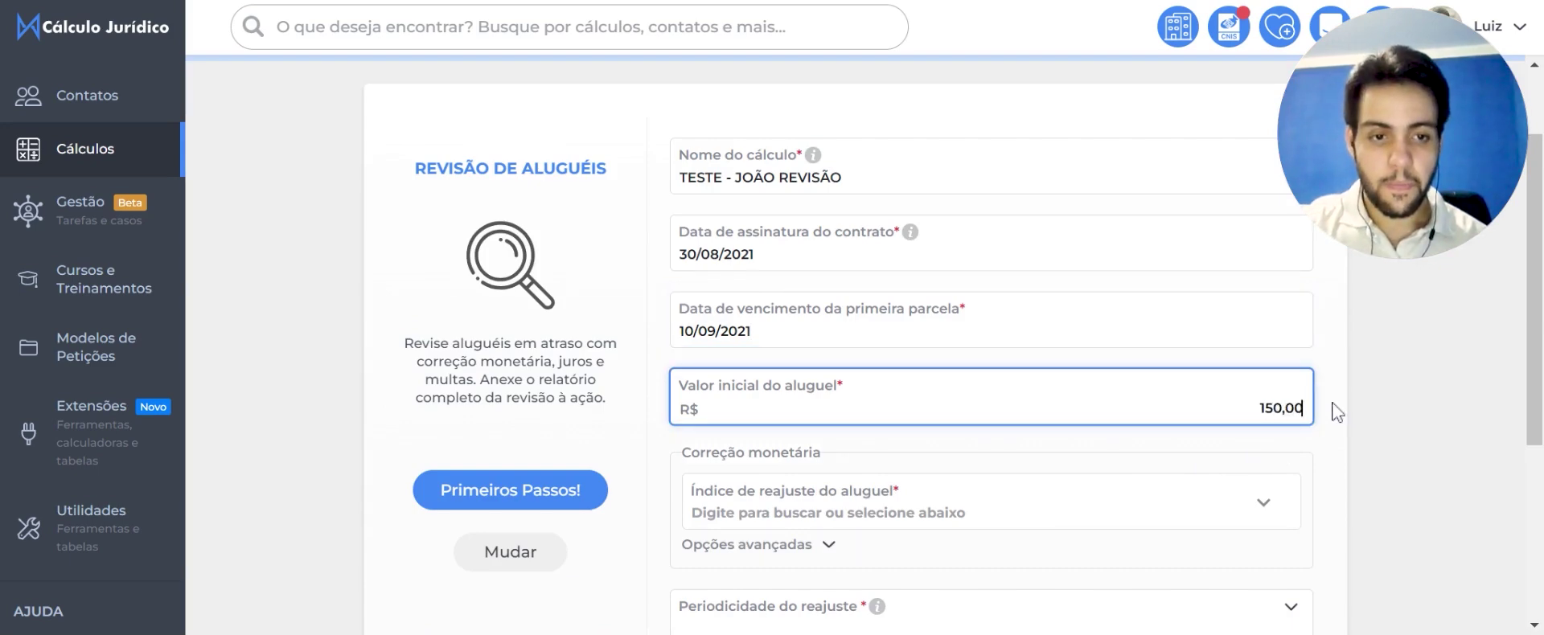
Step: Choose IGP-M (Apenas 2 casas decimais) as the rent adjustment index and apply only its positive variations to the instalments
scroll(836, 406, down, 1)
click(792, 400)
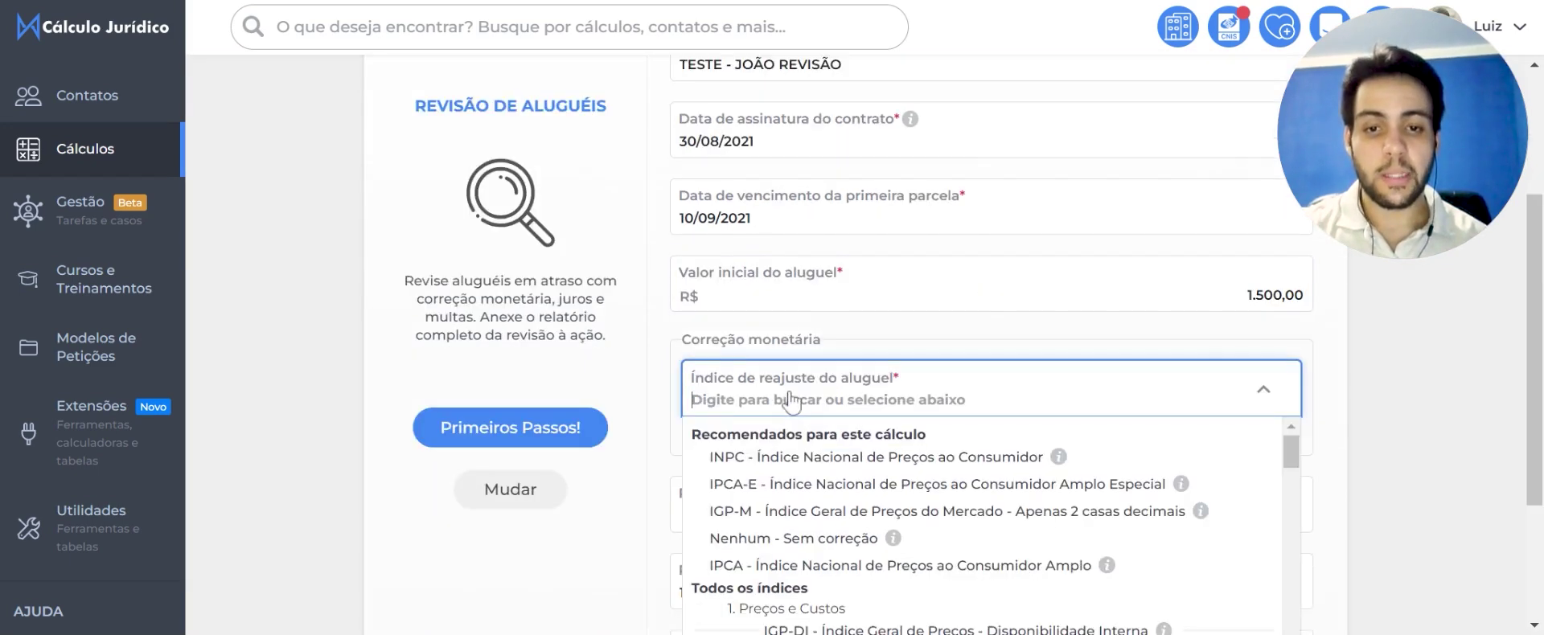
click(784, 508)
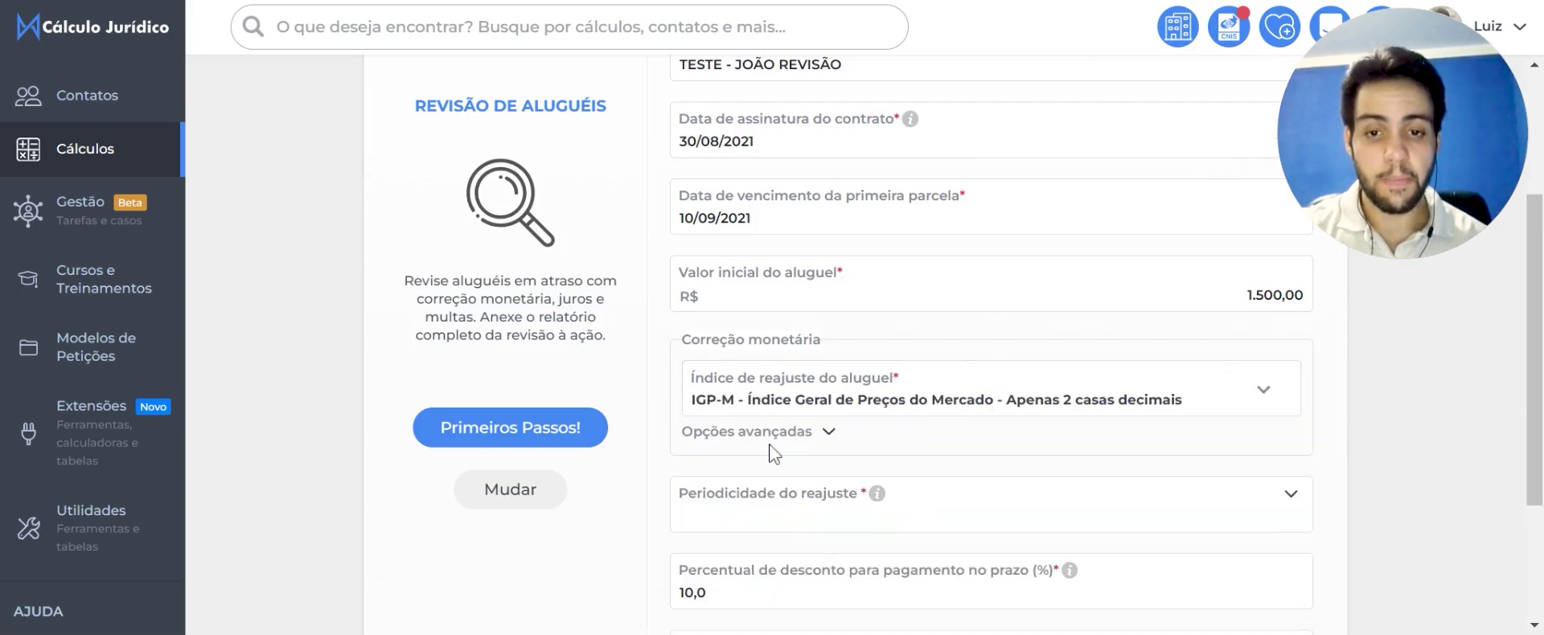
click(767, 434)
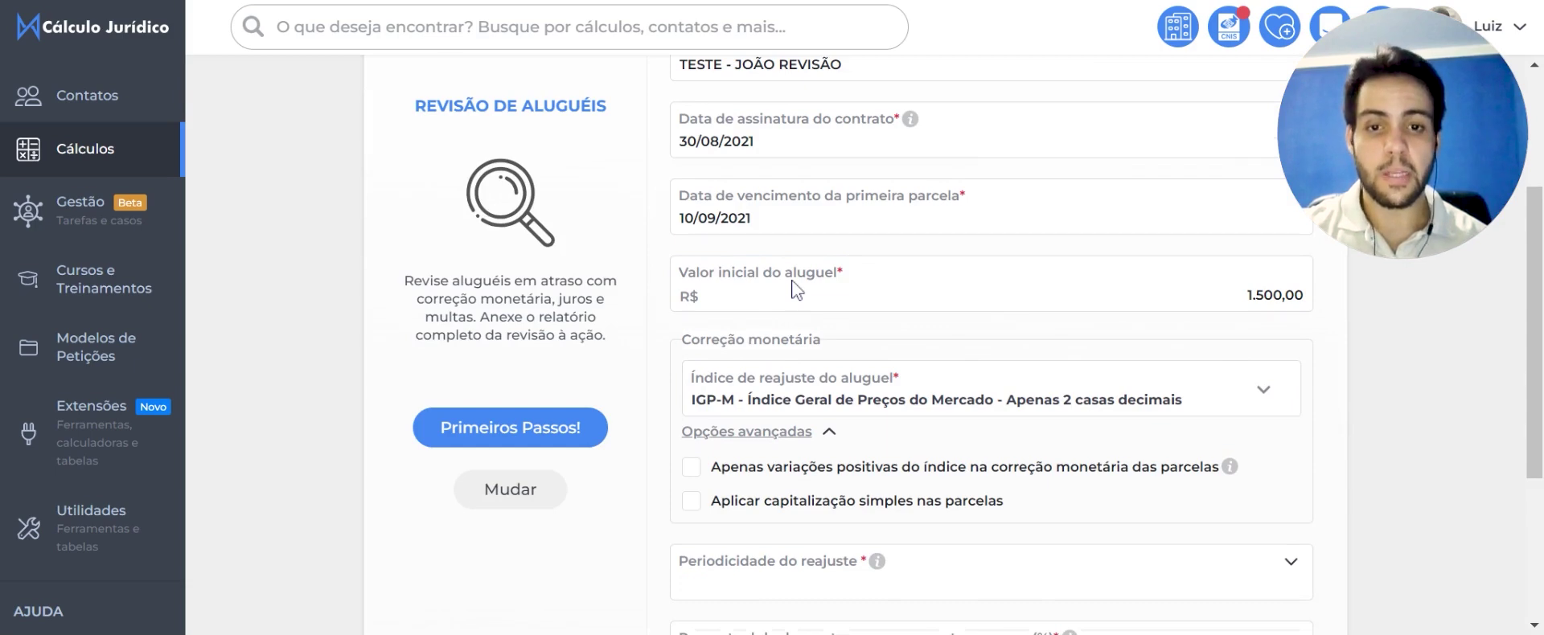
scroll(792, 285, down, 1)
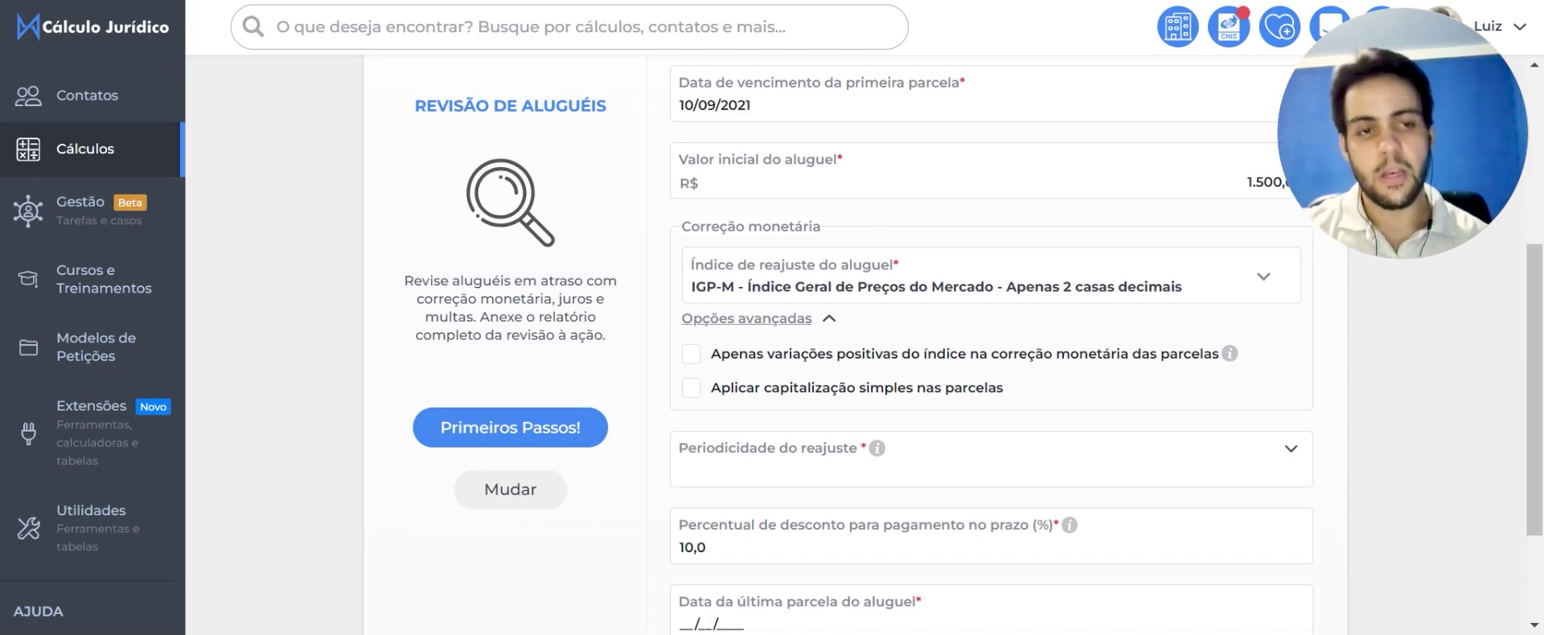
click(692, 354)
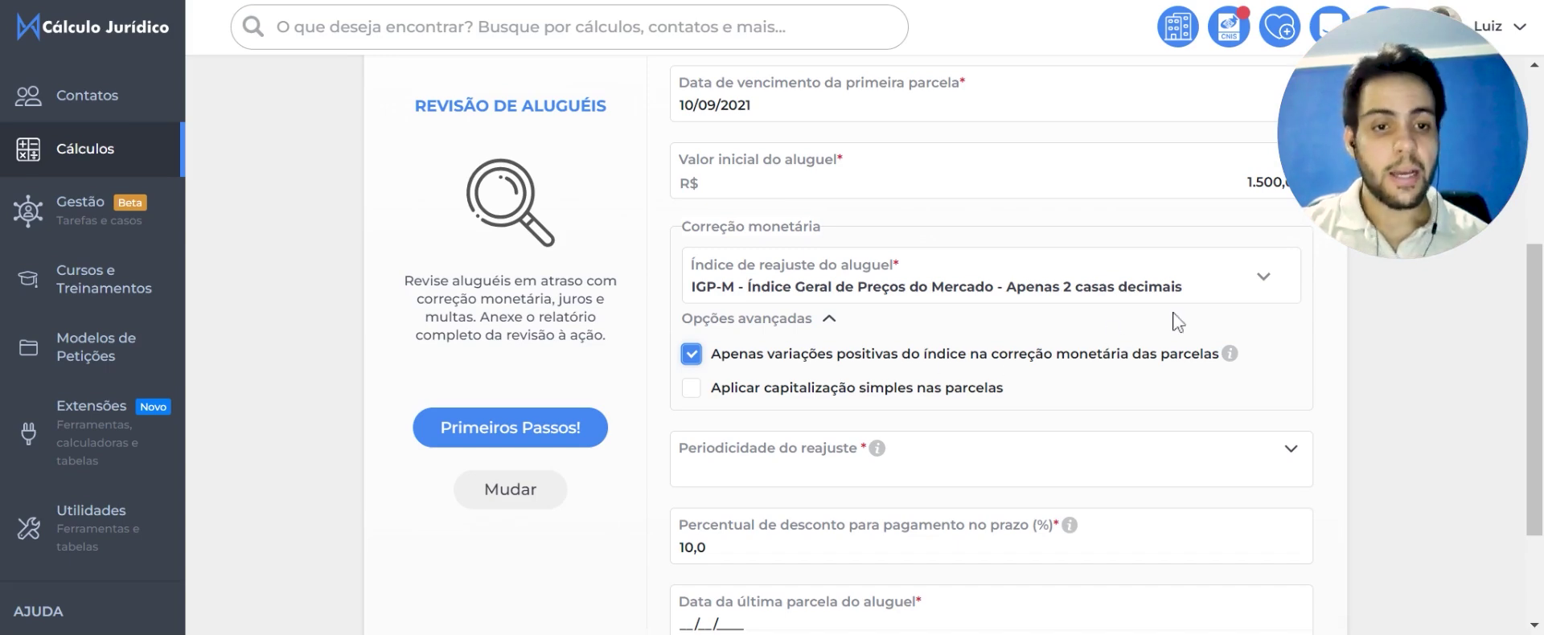
Step: Set the adjustment periodicity to Anual and the discount for on-time payment to 0%
mouse_move(878, 452)
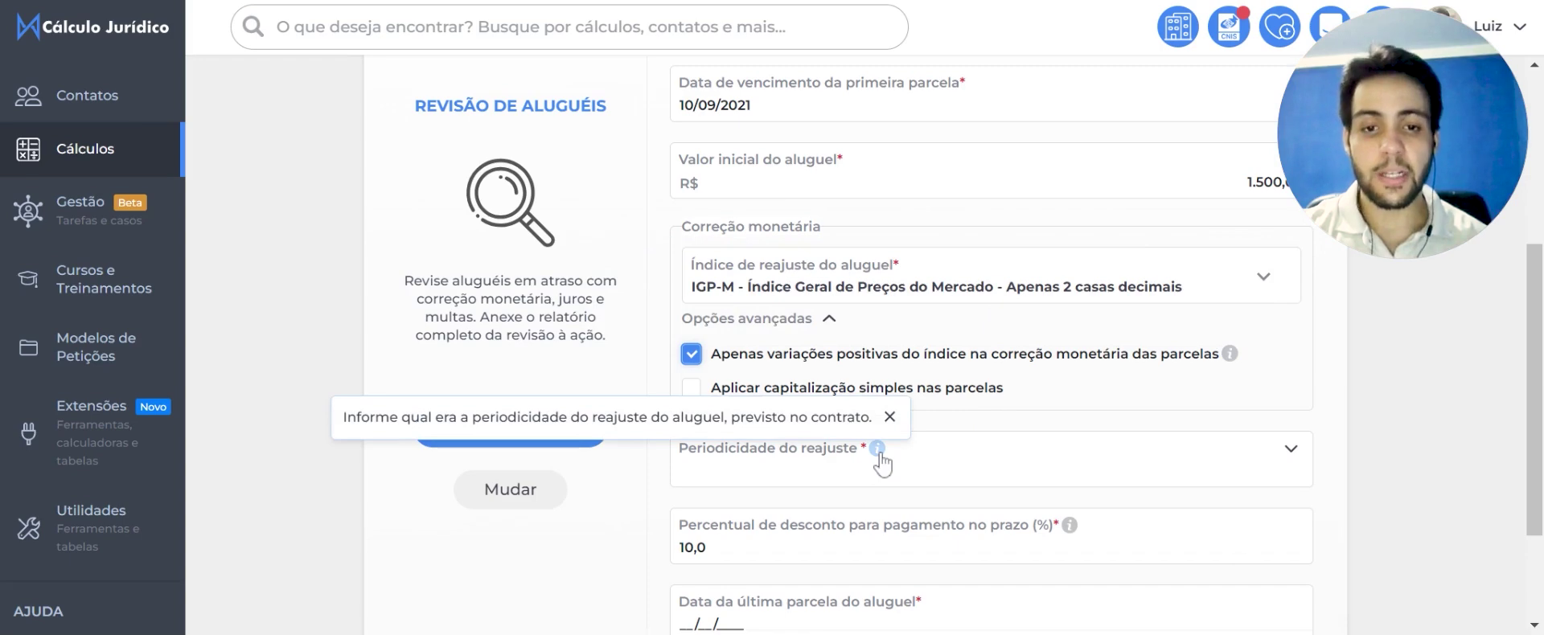
scroll(999, 334, down, 2)
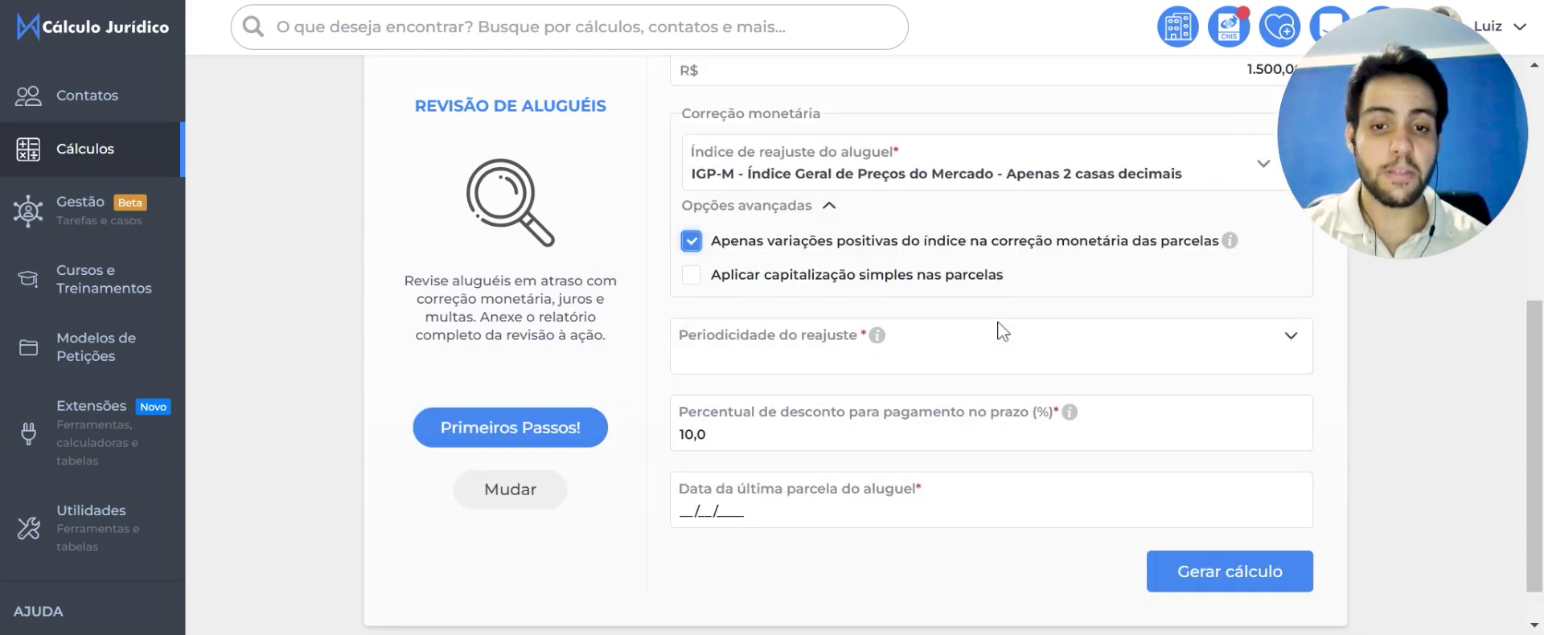
click(772, 357)
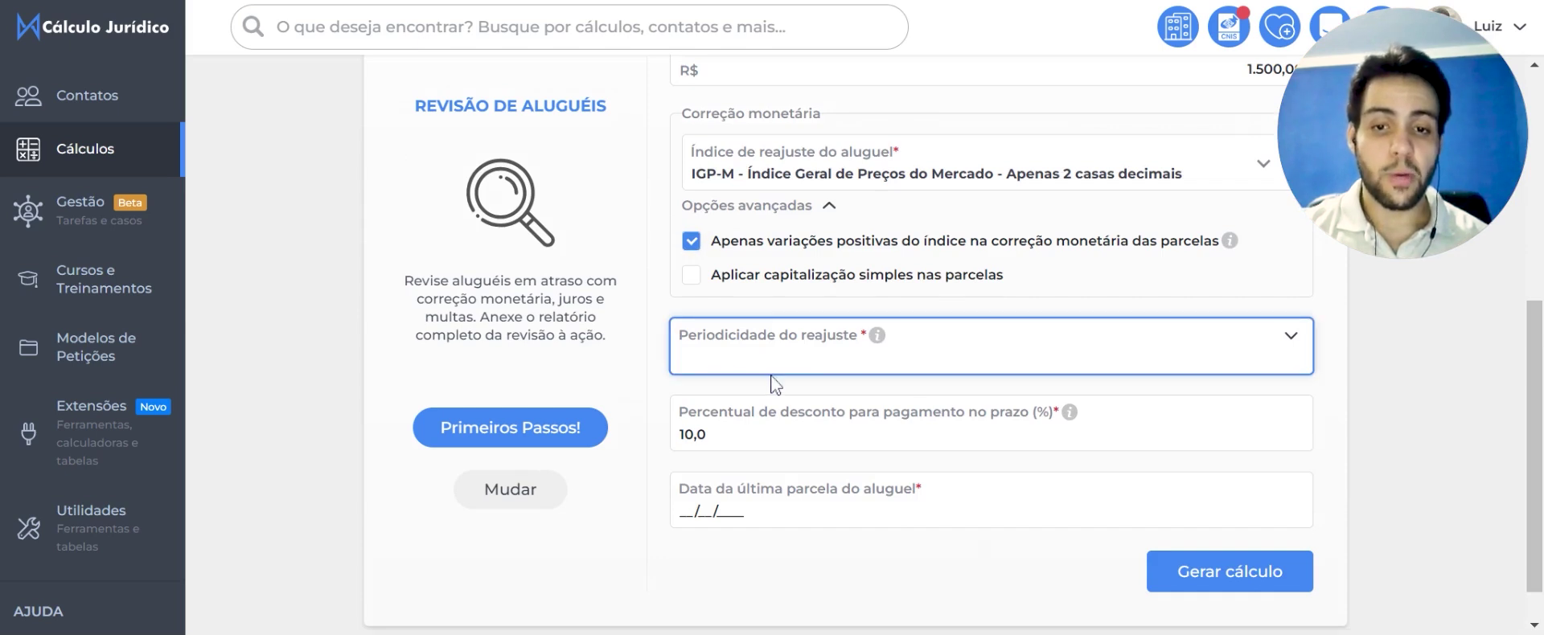
click(777, 471)
key(Tab)
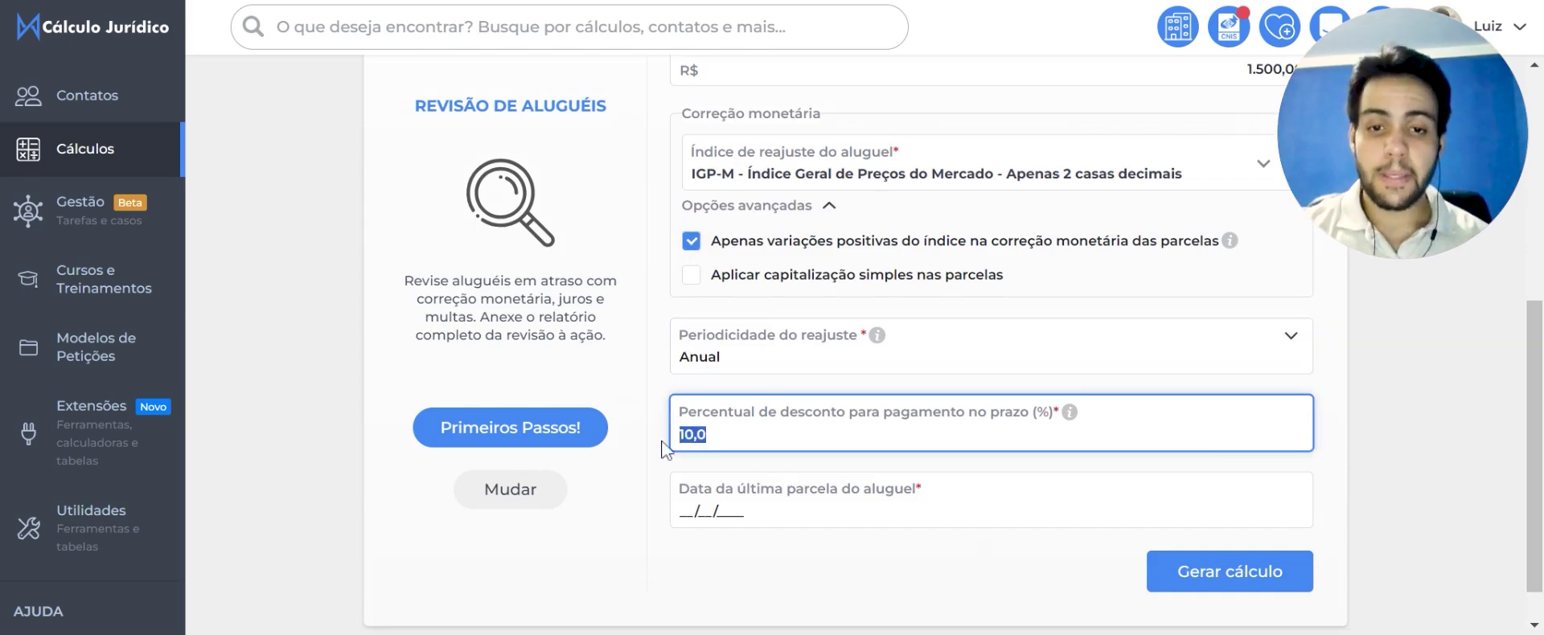
text(0)
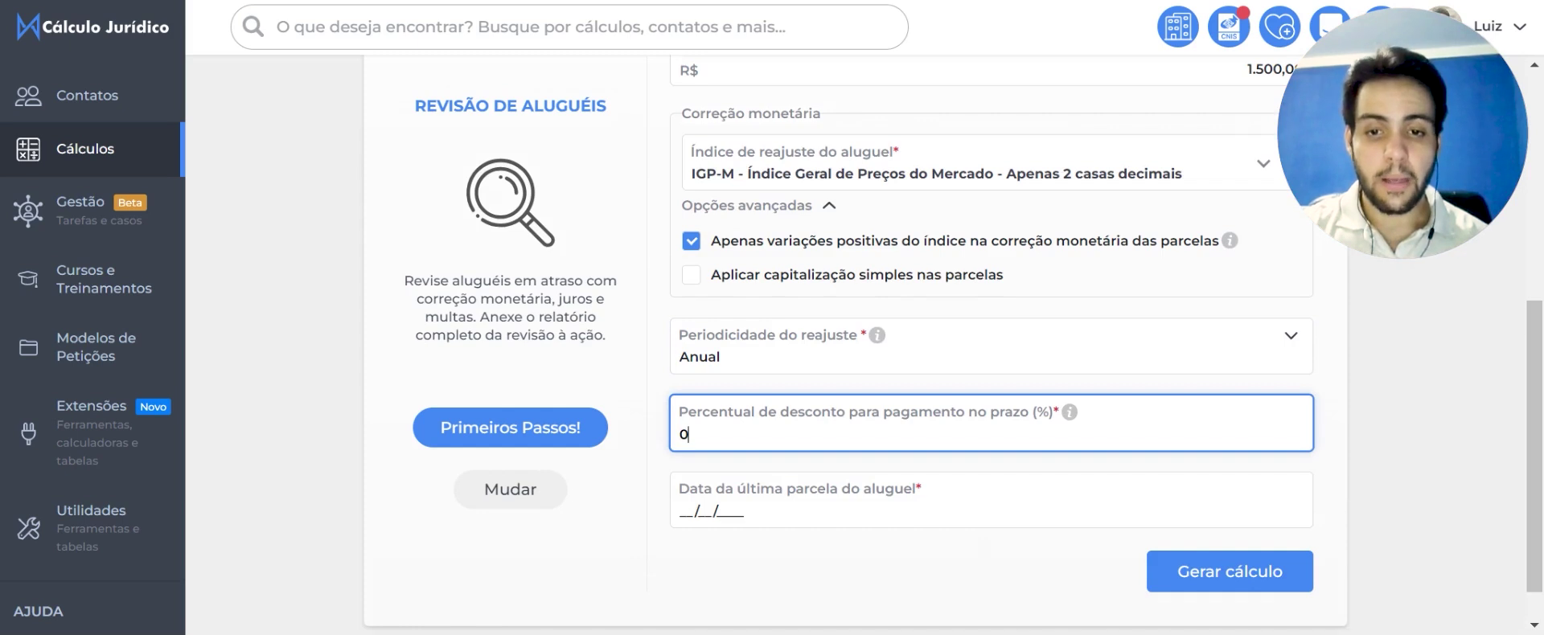
Step: Set the last rent instalment date to 30/08/2023 and generate the calculation
key(Tab)
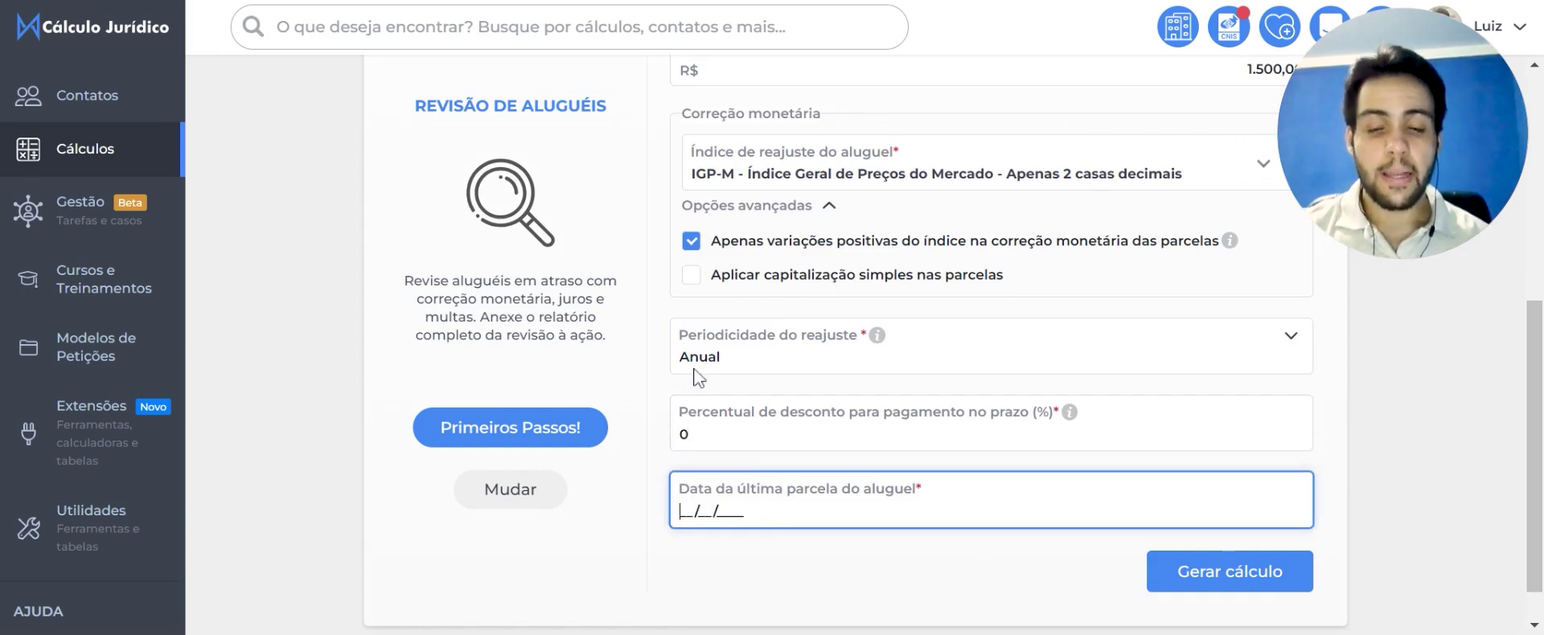
text(30/08/)
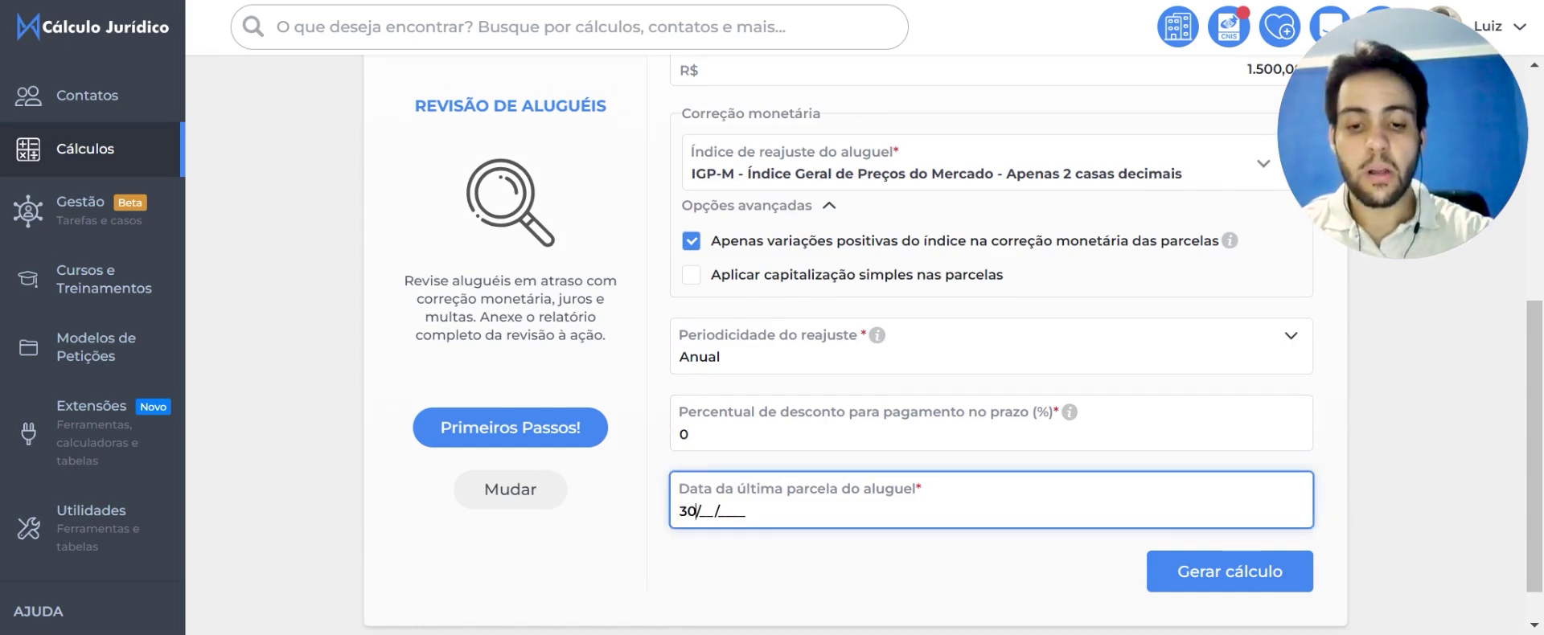
text(2023)
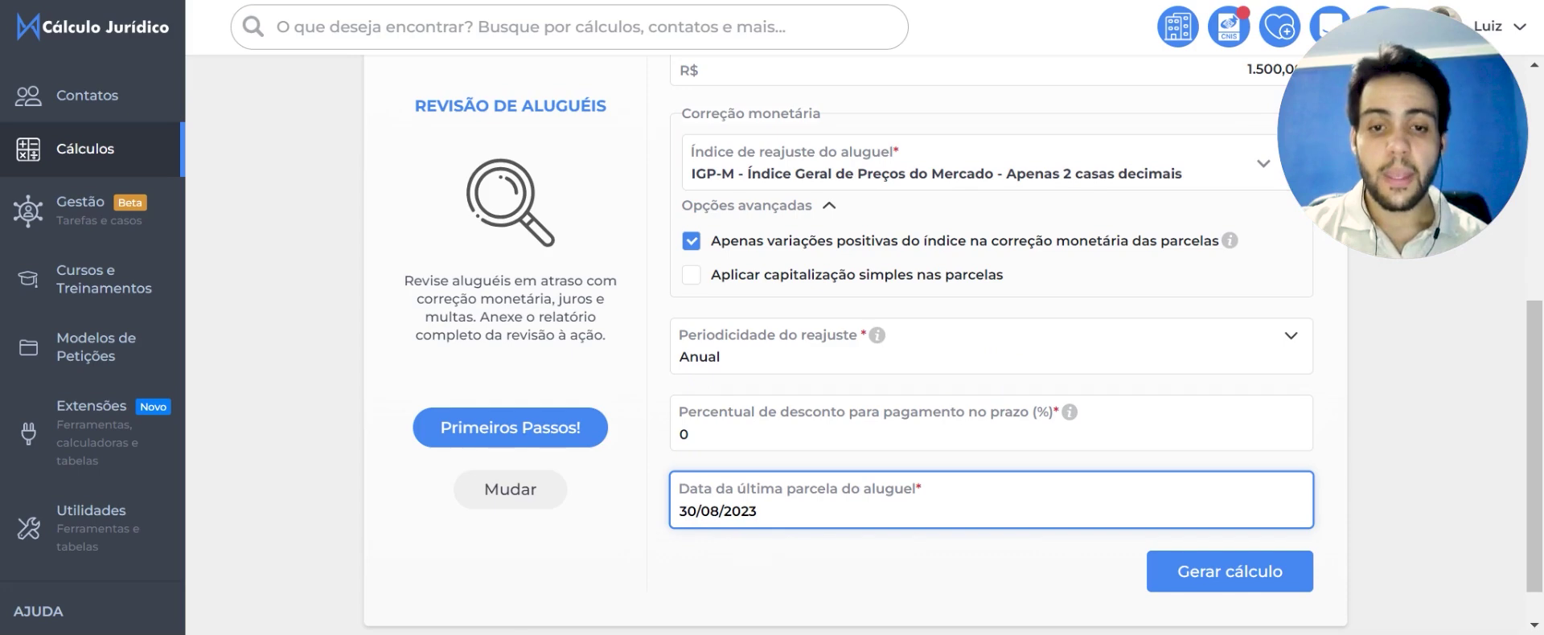
click(1242, 587)
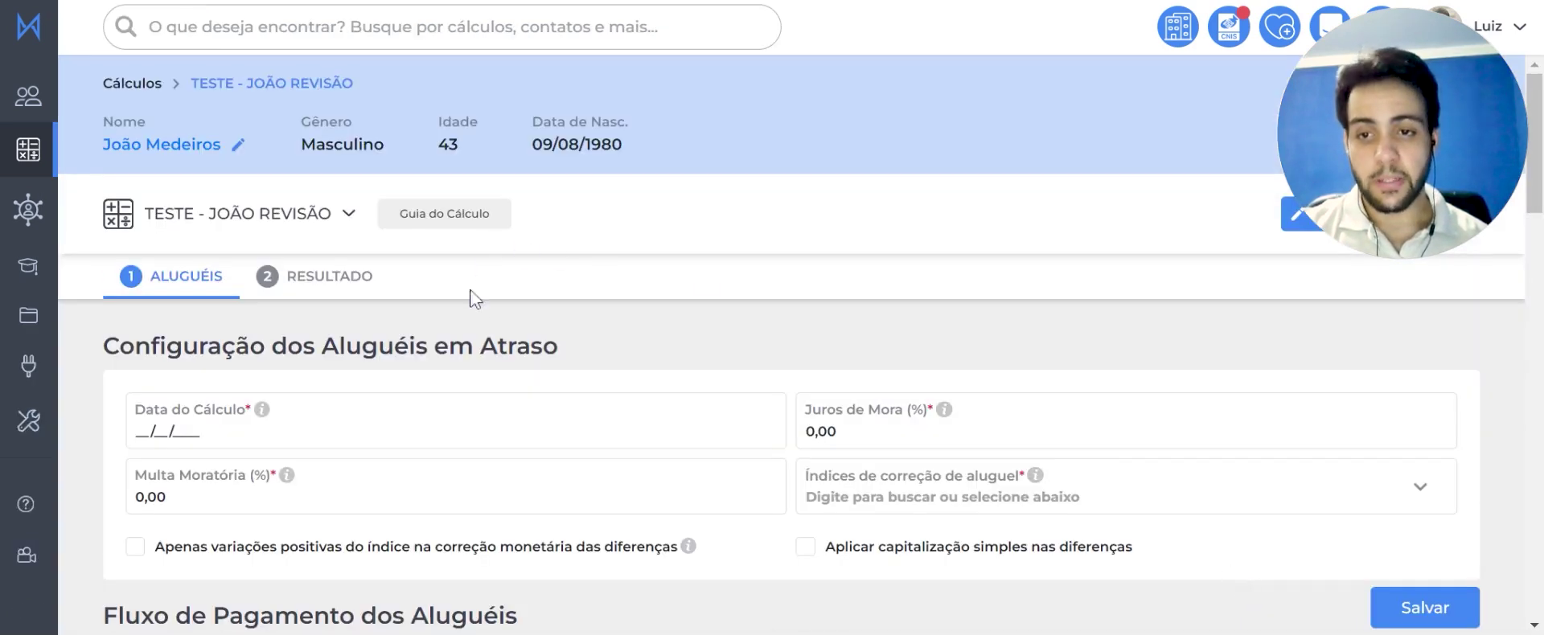
Step: Set the calculation date to 13/11/2023 in the overdue rent configuration
scroll(475, 317, down, 1)
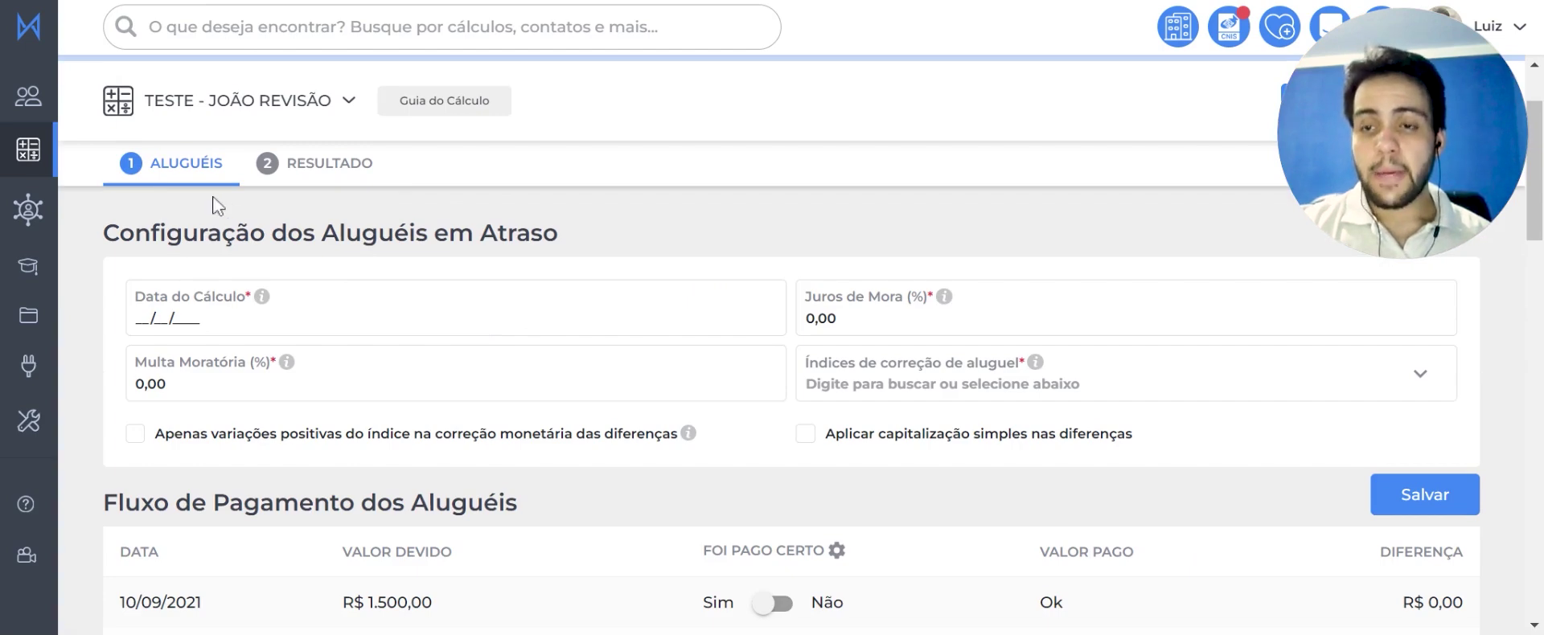
scroll(222, 207, up, 1)
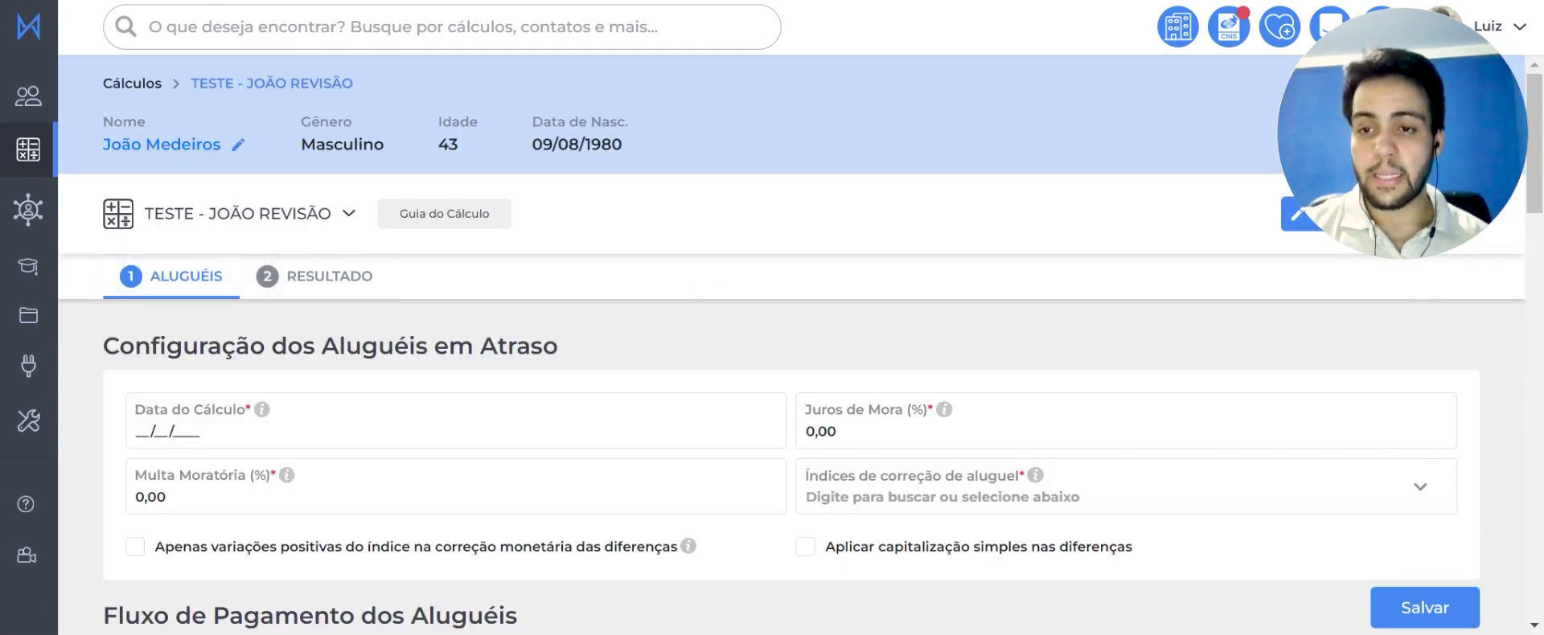
click(200, 402)
text(1)
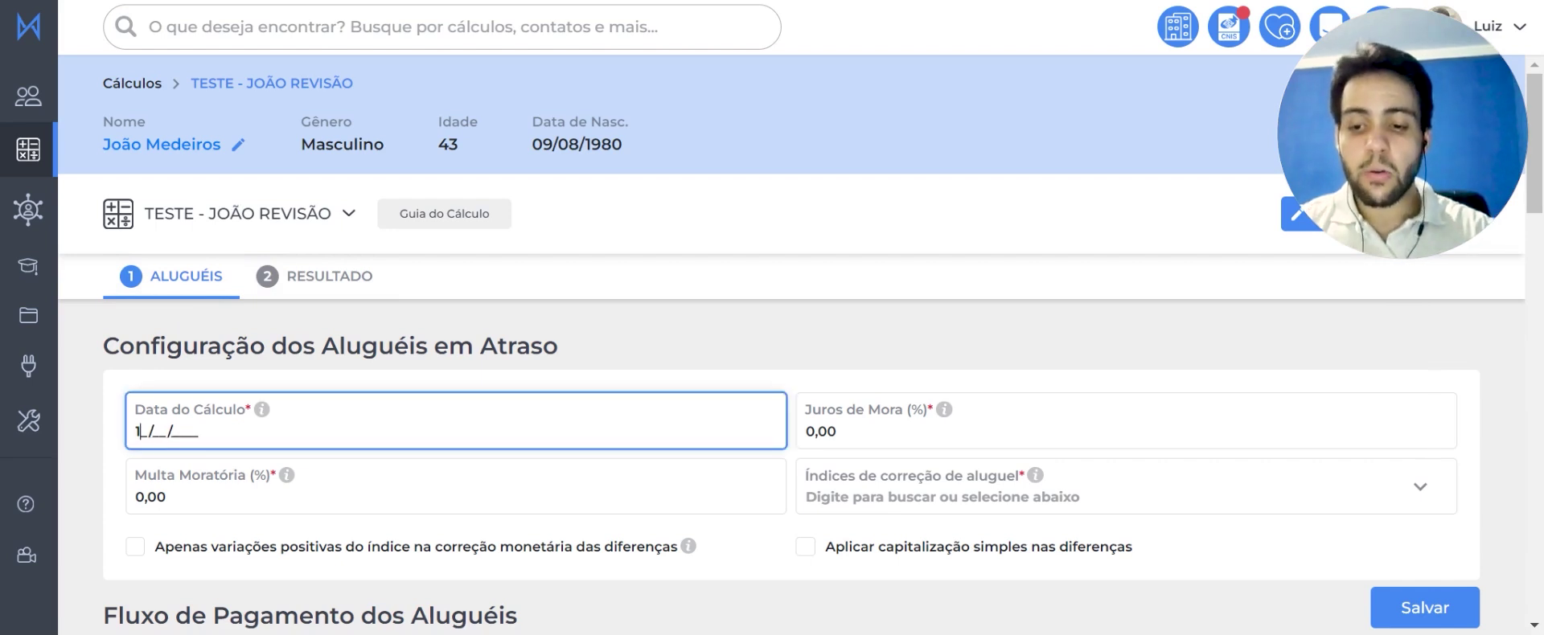
text(3/11/2023)
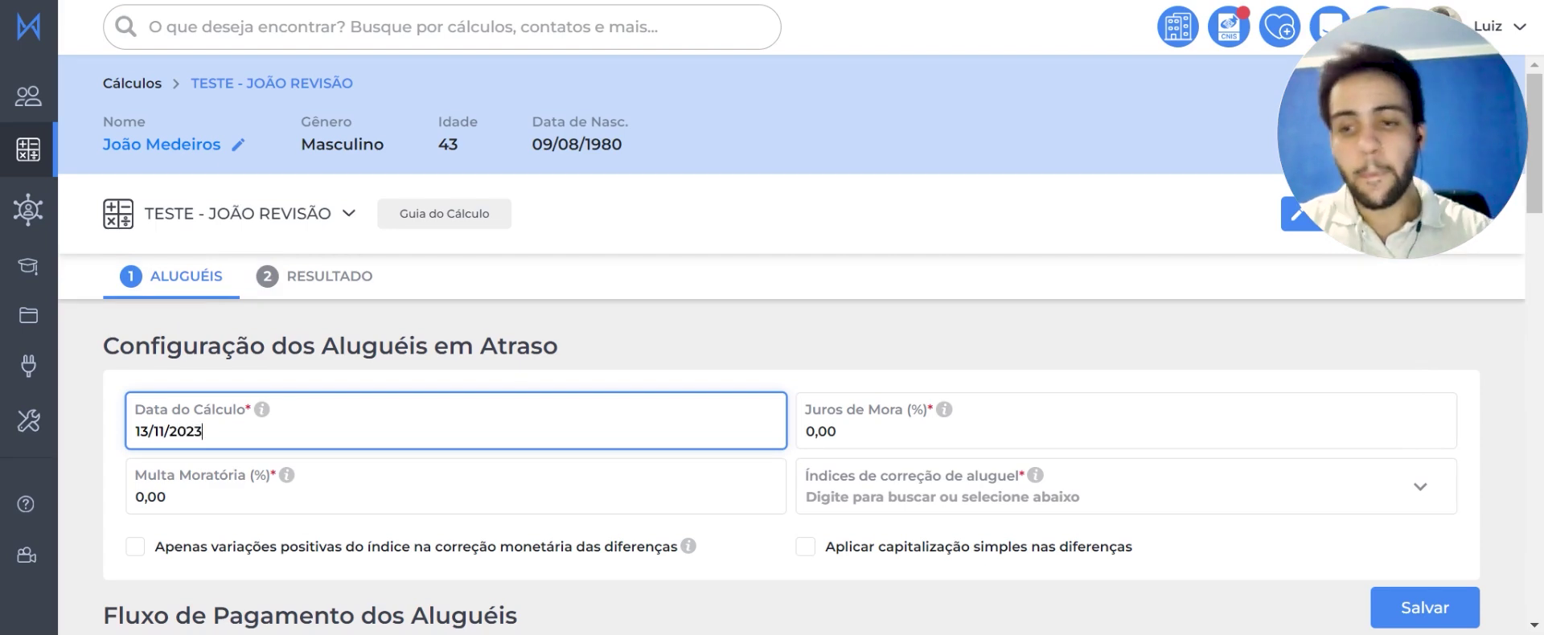
Step: Set the Juros de Mora to 1% and the Multa Moratória to 10% for the overdue rents
scroll(796, 241, down, 3)
click(792, 208)
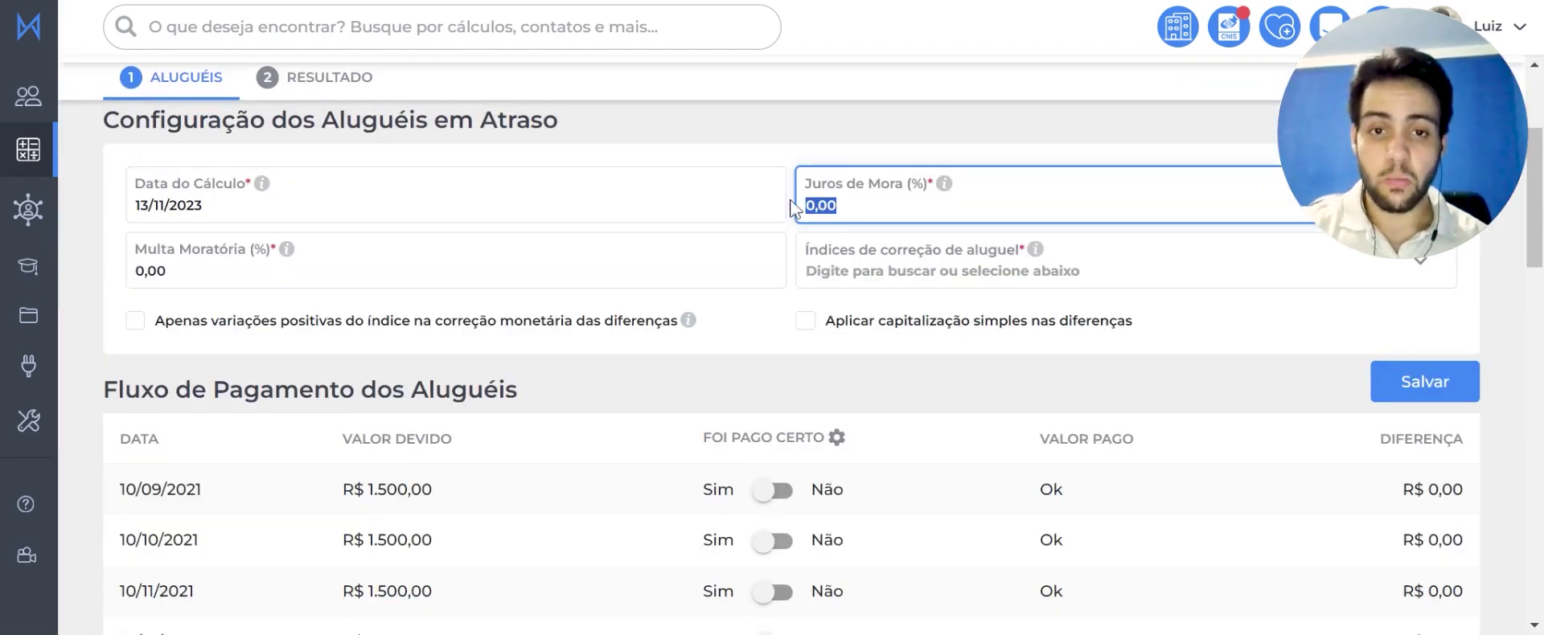
text(1)
key(Tab)
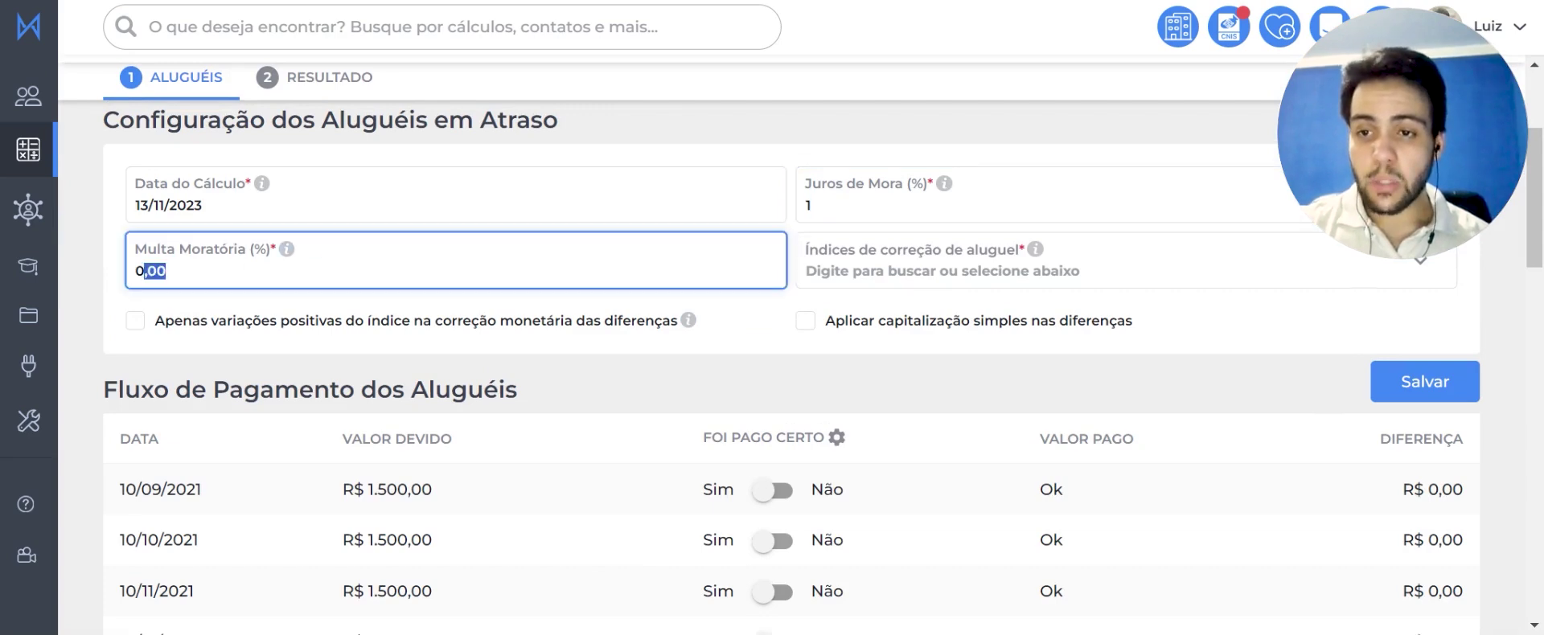
text(10)
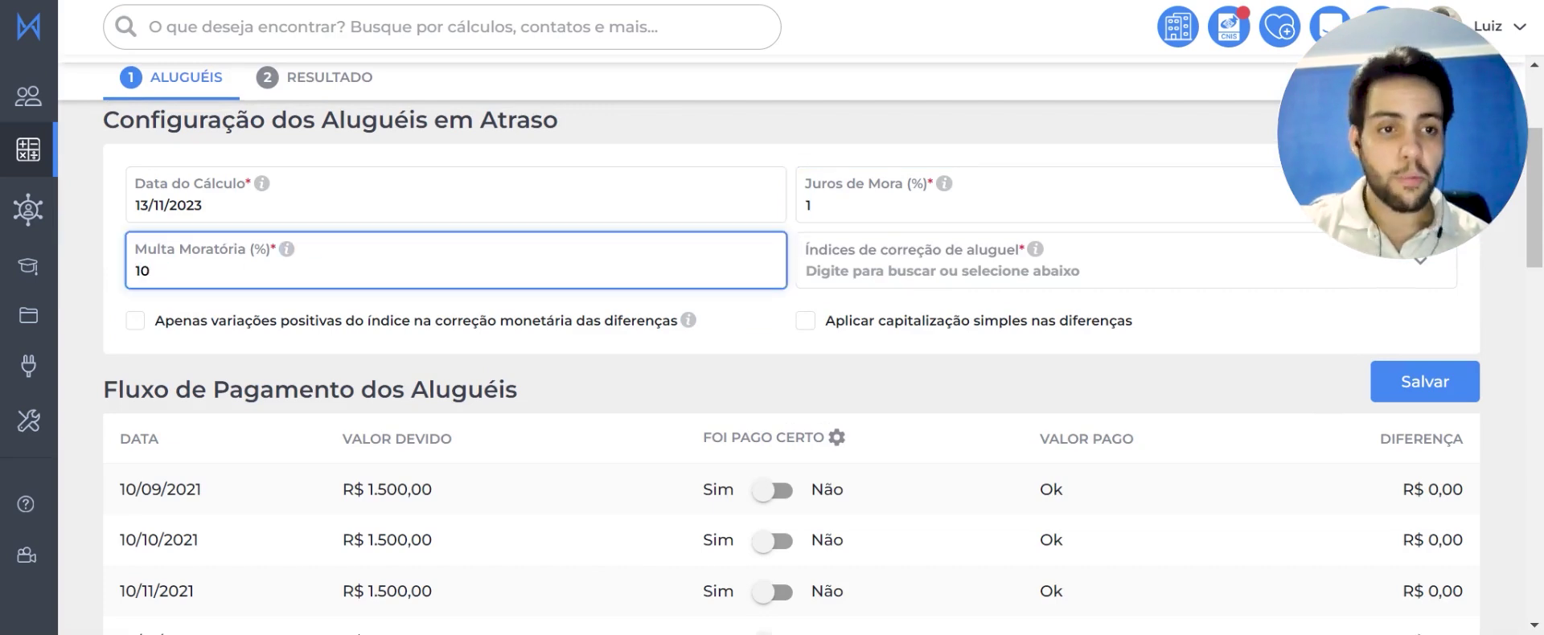
Step: Choose IGP-M (Apenas 2 casas decimais) as the rent correction index and apply only its positive variations to the differences
click(907, 285)
click(901, 385)
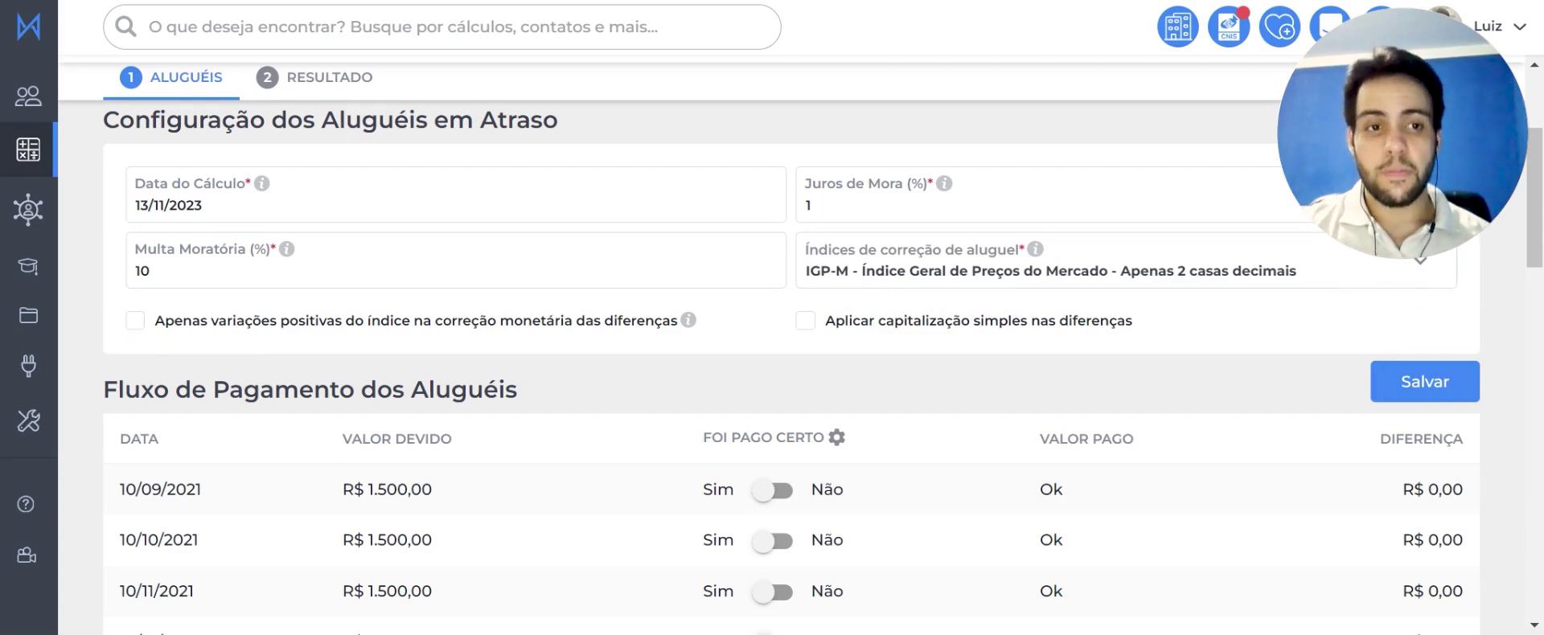
click(135, 321)
Step: Mark every instalment in the rent payment flow as not correctly paid
scroll(290, 385, down, 1)
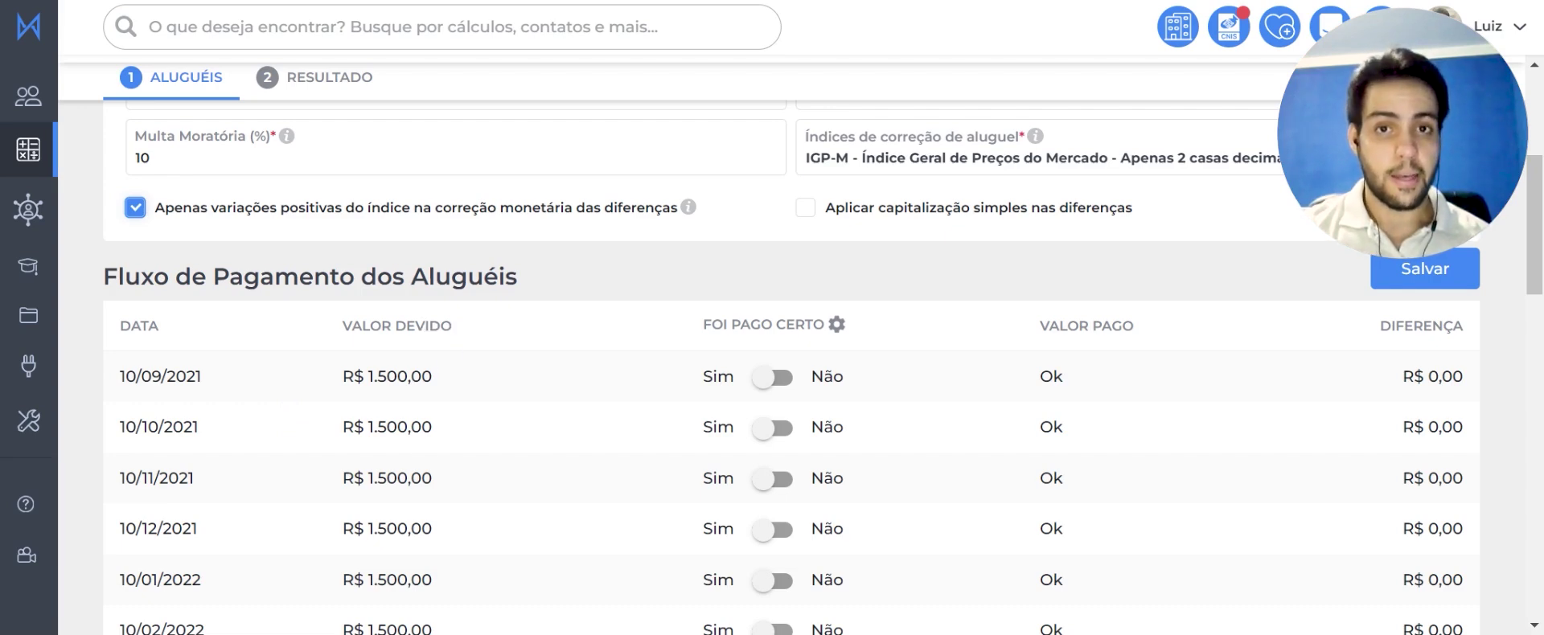
scroll(398, 378, down, 7)
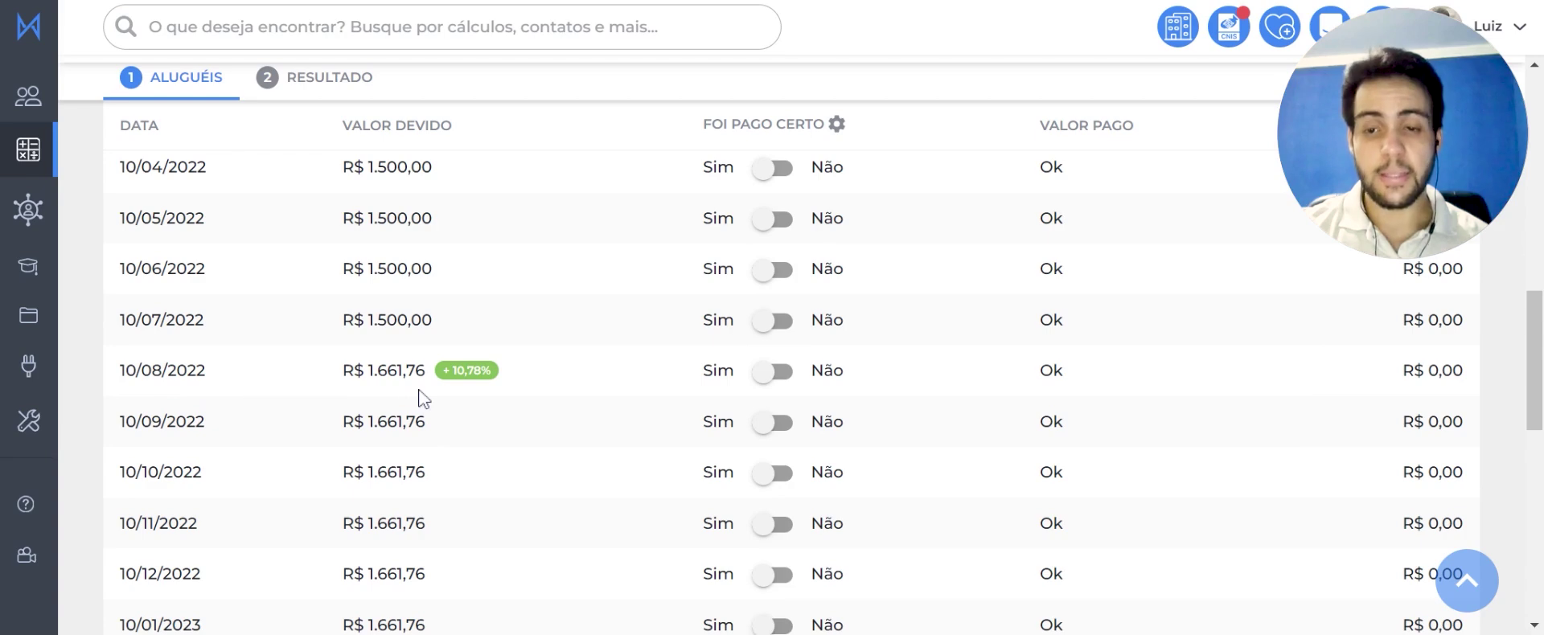
scroll(474, 403, up, 8)
scroll(474, 403, down, 3)
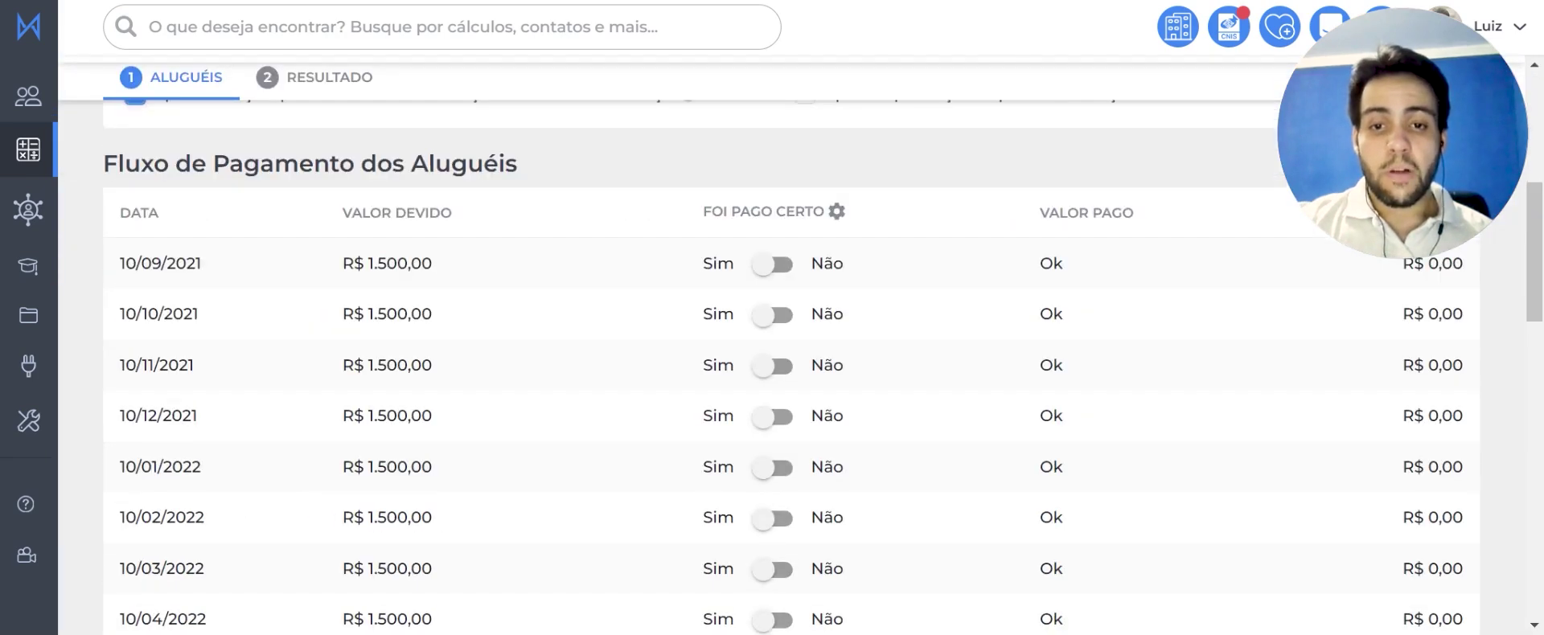
click(761, 282)
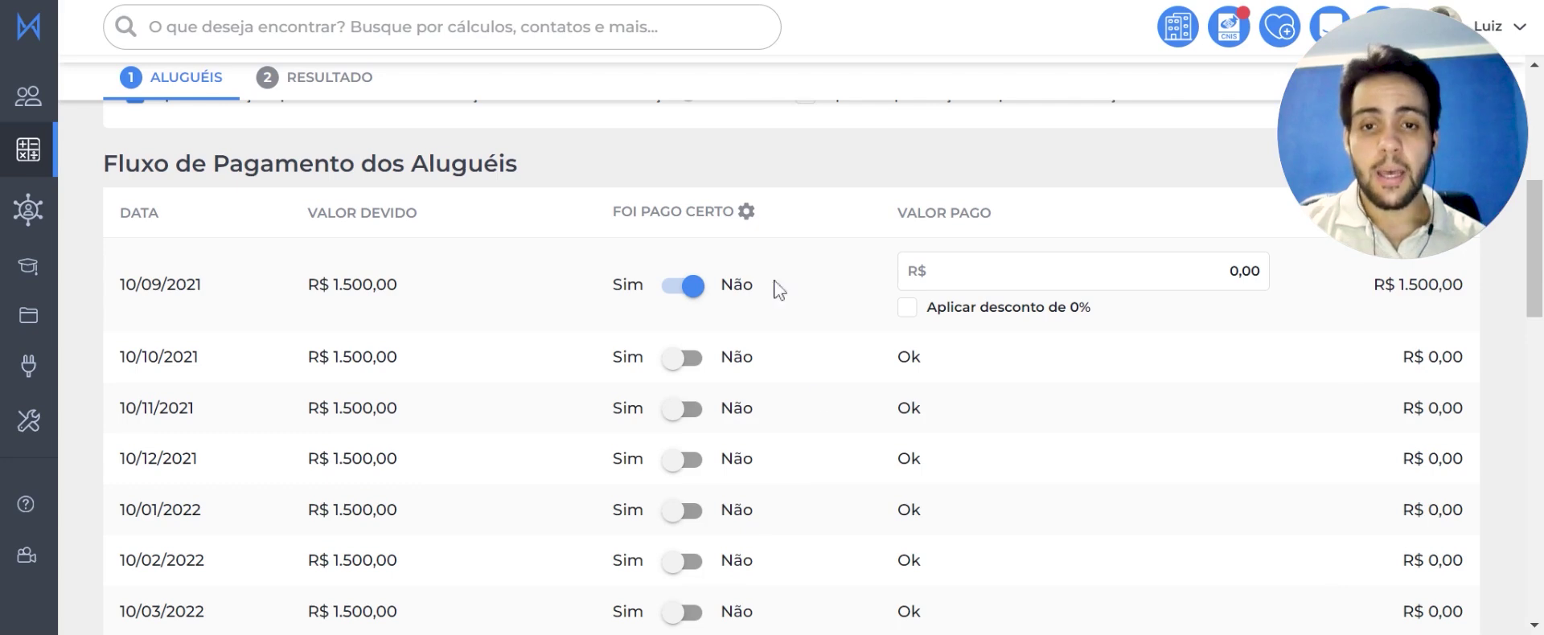
click(747, 212)
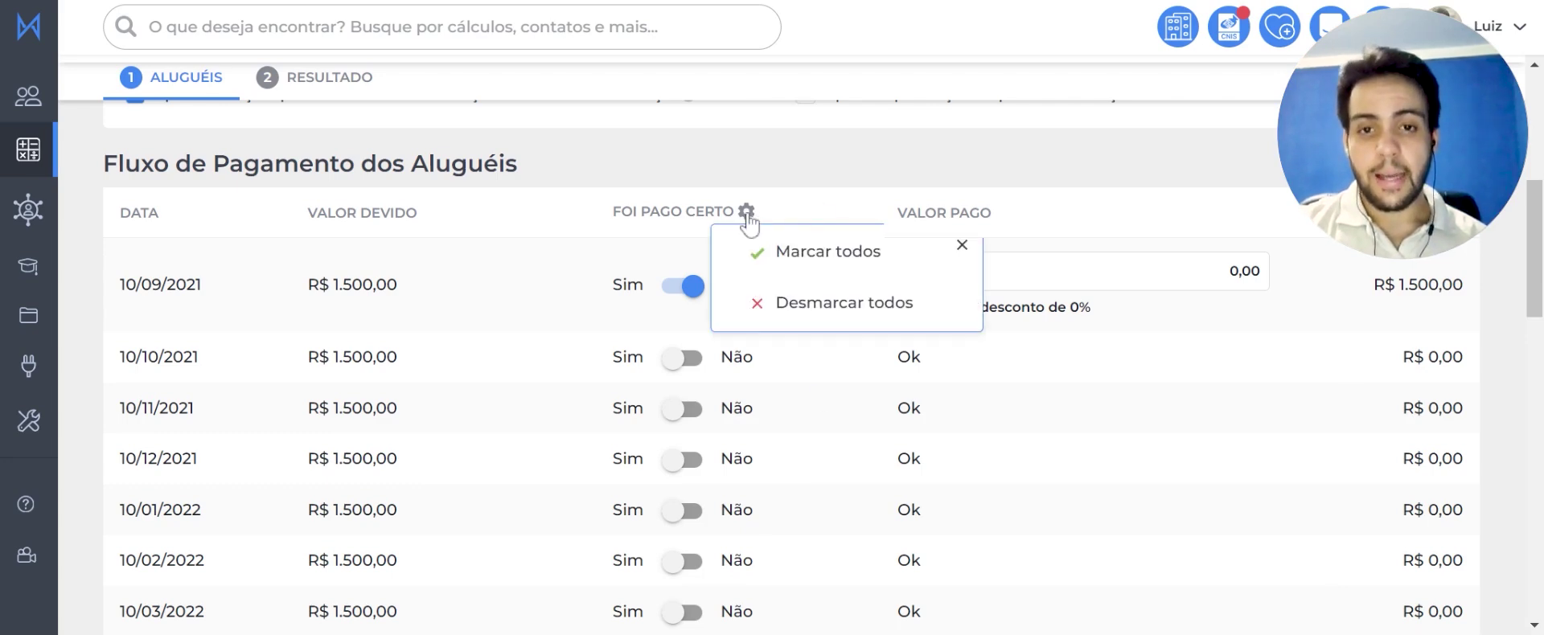
click(820, 255)
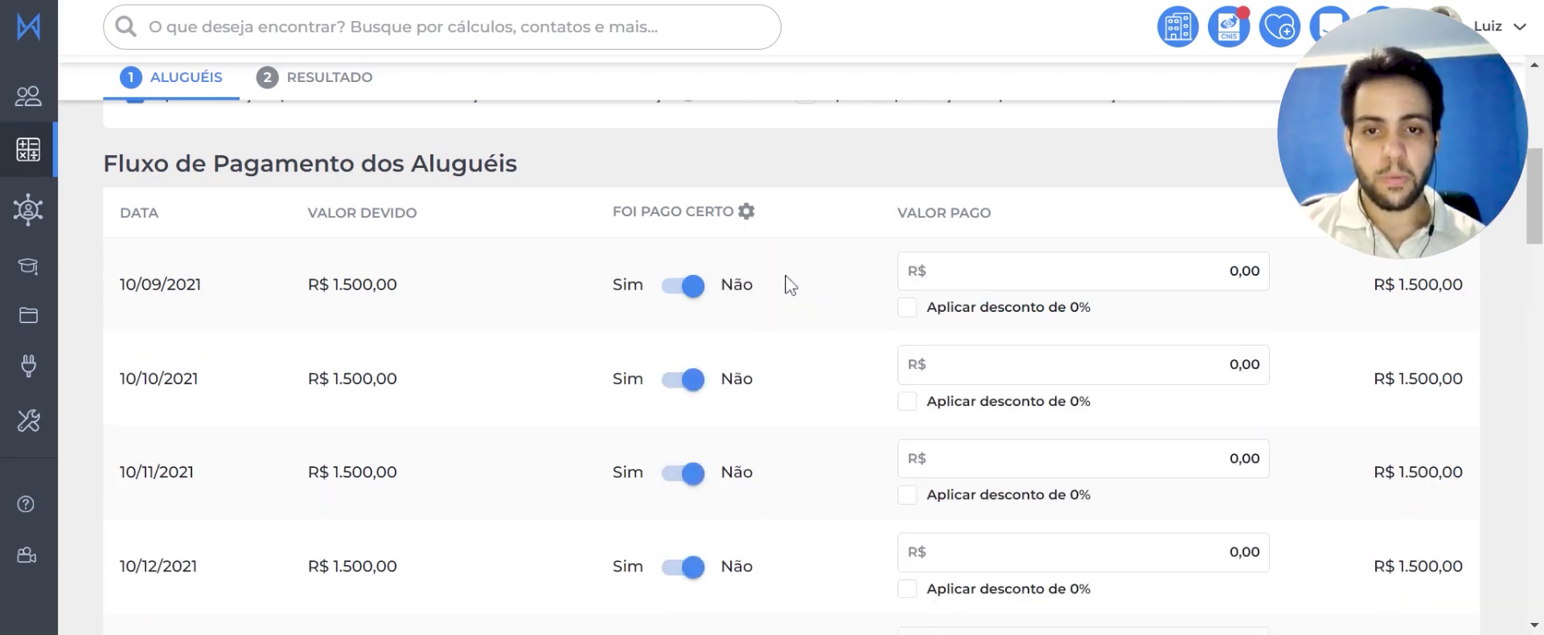
Step: Set the amount paid to R$ 1.000,00 for every instalment in the rent payment flow
scroll(788, 283, down, 10)
scroll(788, 283, up, 7)
scroll(784, 321, up, 5)
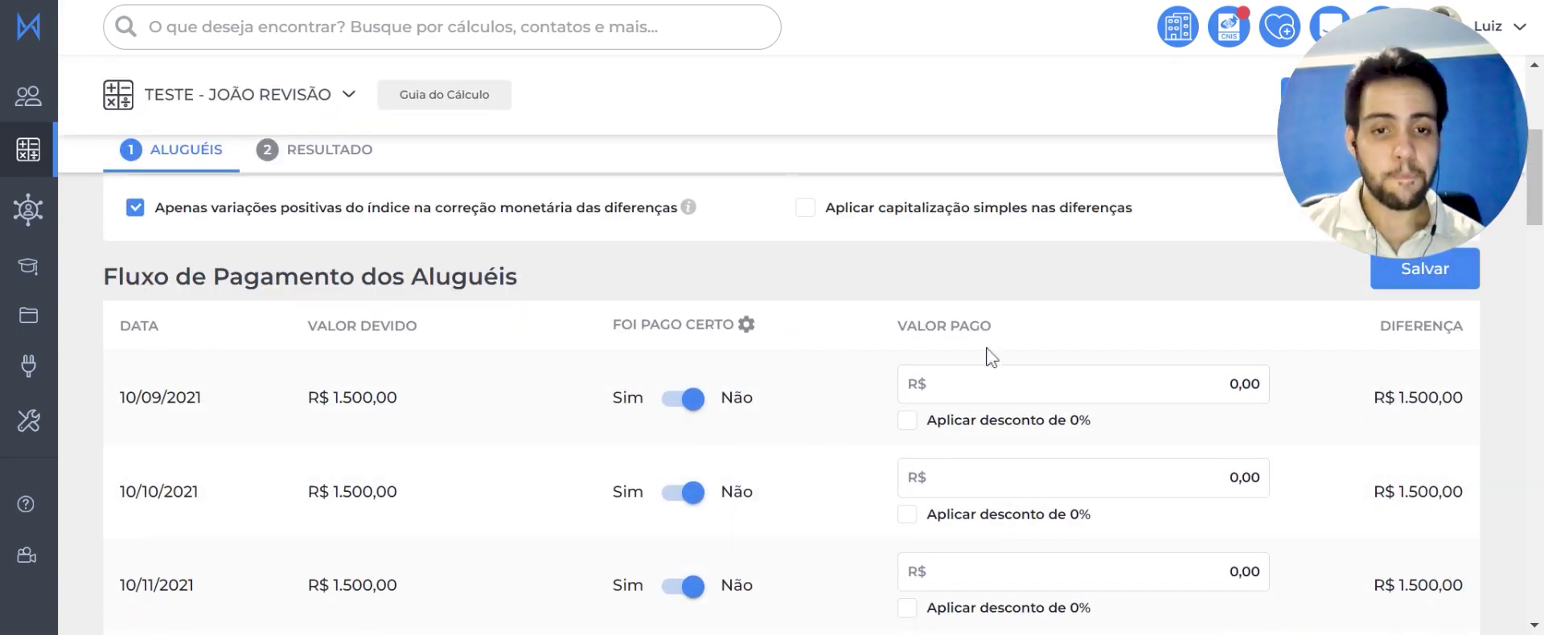
click(1228, 384)
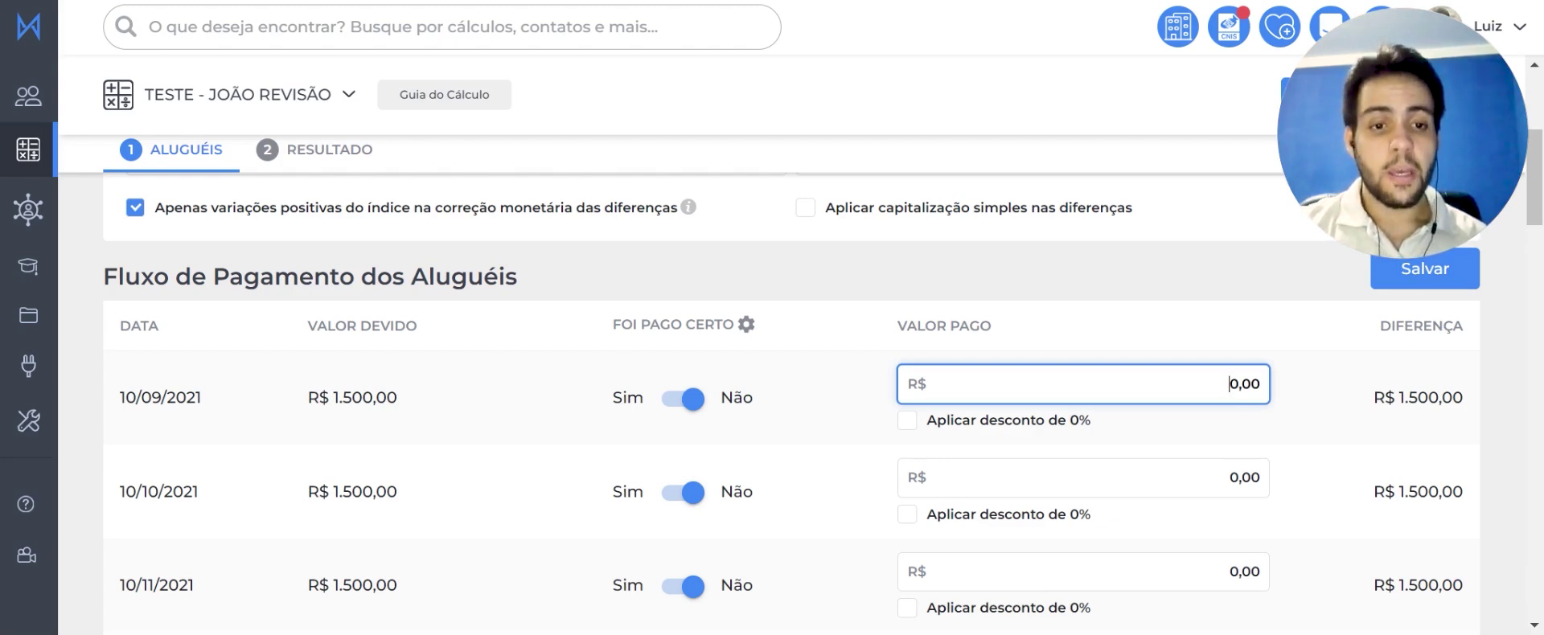
drag(1229, 383, 1261, 384)
text(1000)
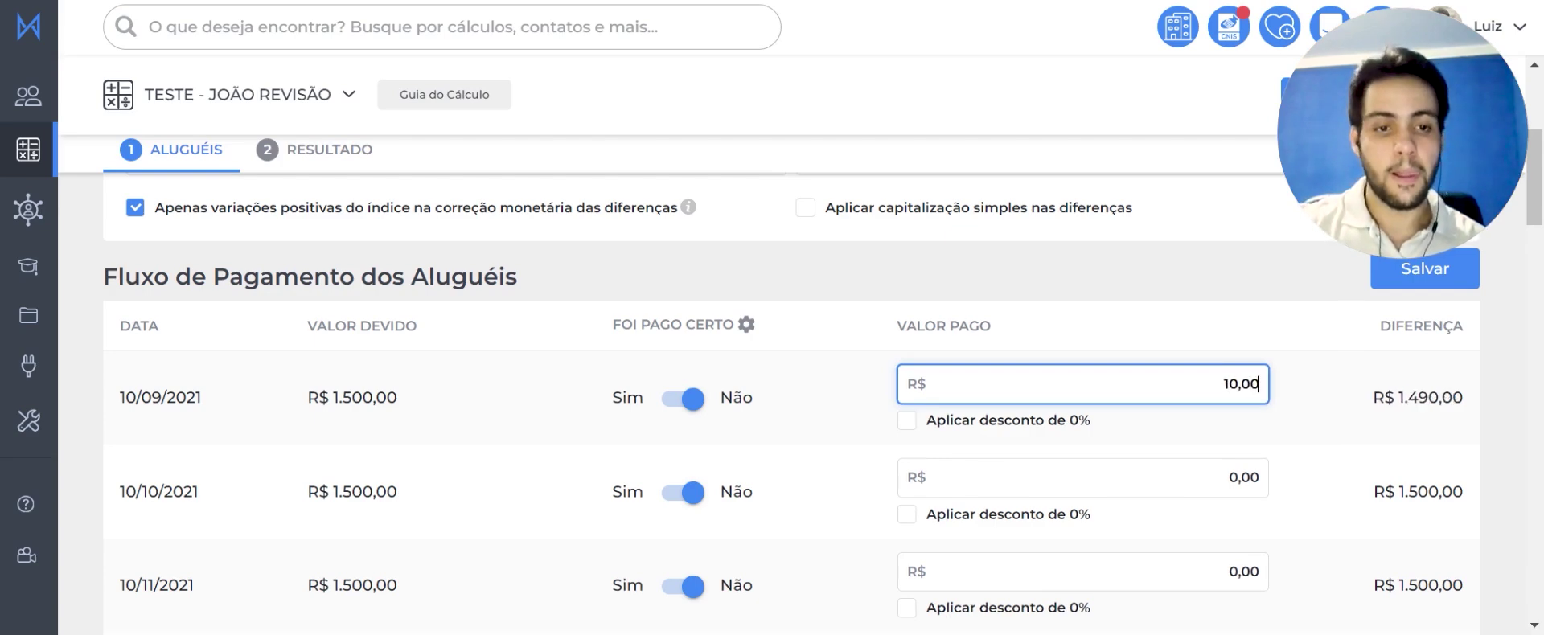
scroll(1296, 485, down, 20)
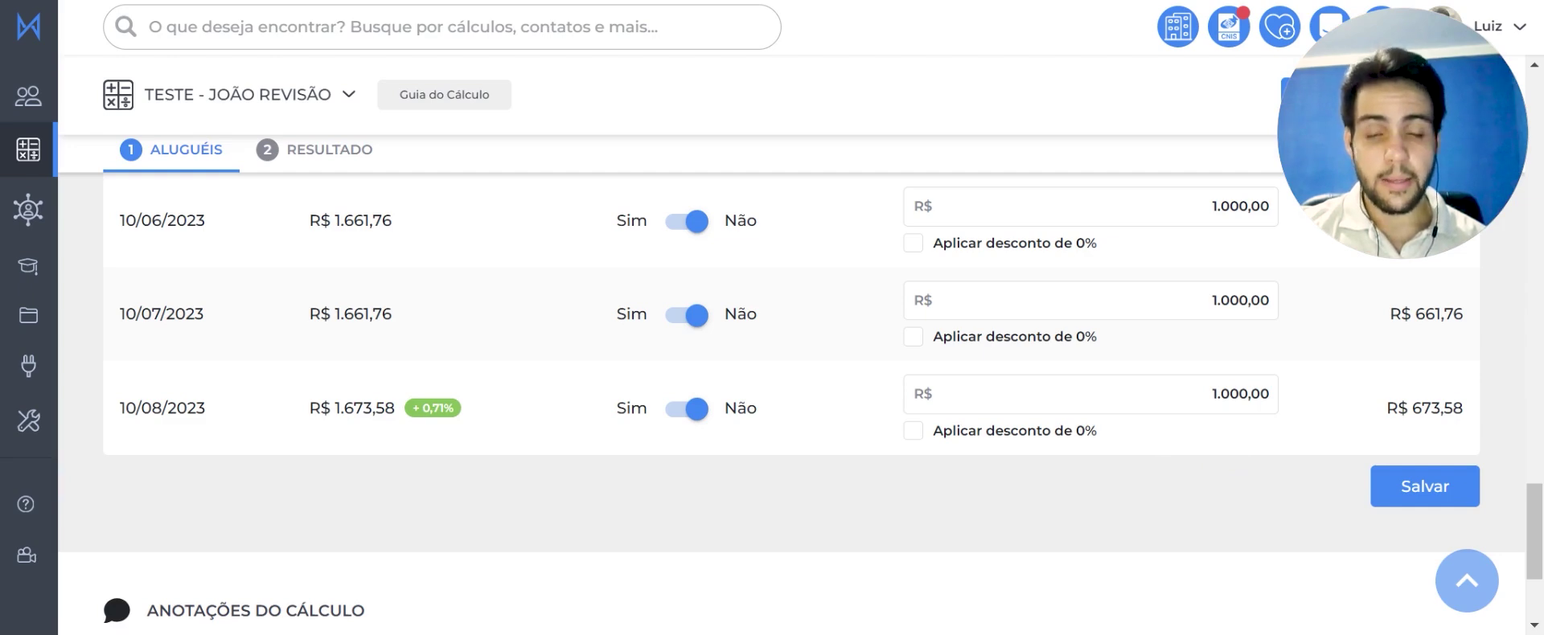
scroll(792, 402, up, 3)
key(Home)
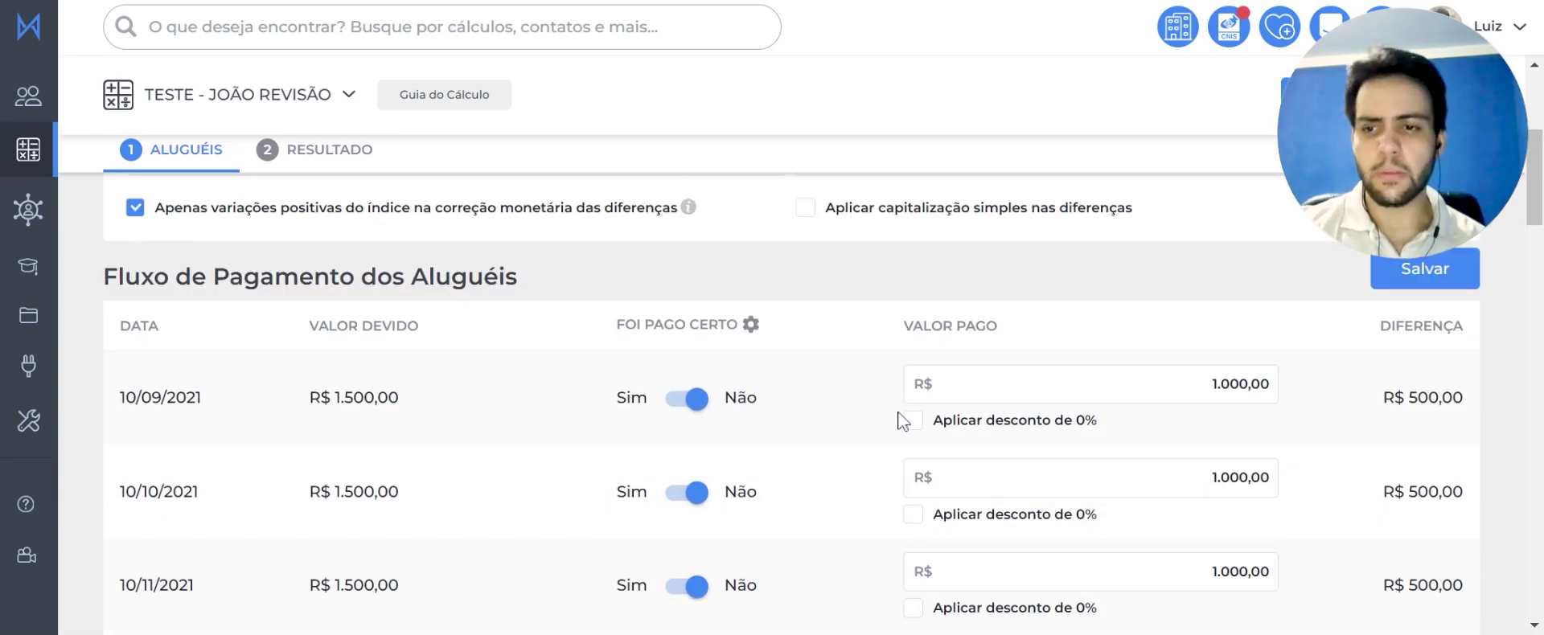
Step: Check the differences across the rent instalments and save the calculation
scroll(902, 420, down, 20)
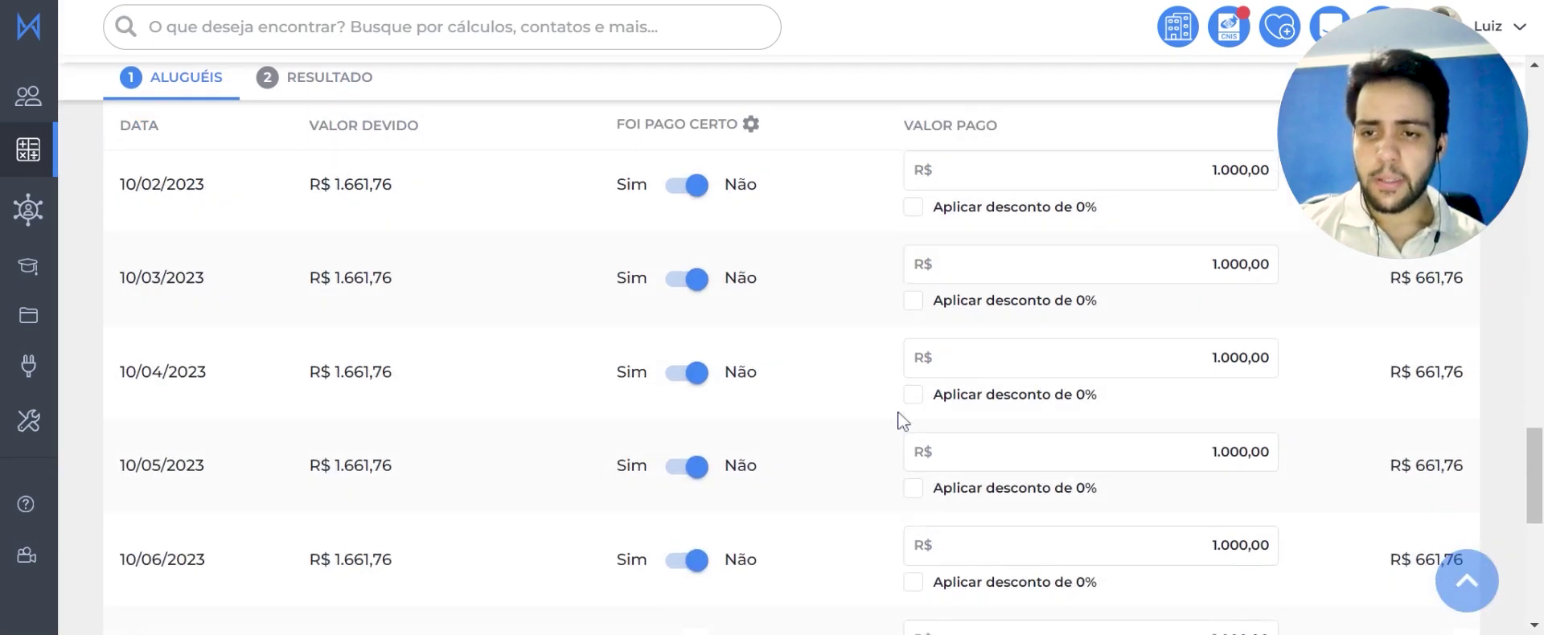
scroll(902, 420, up, 20)
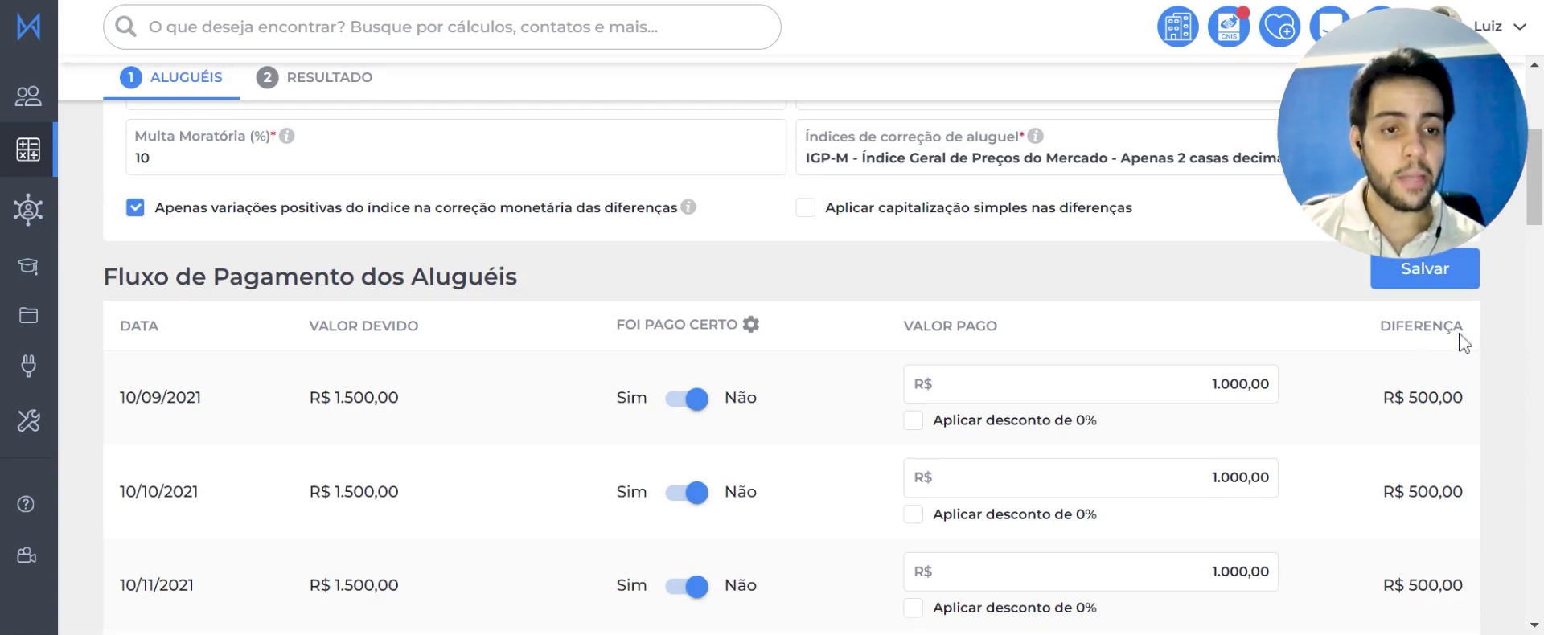
scroll(1389, 352, down, 10)
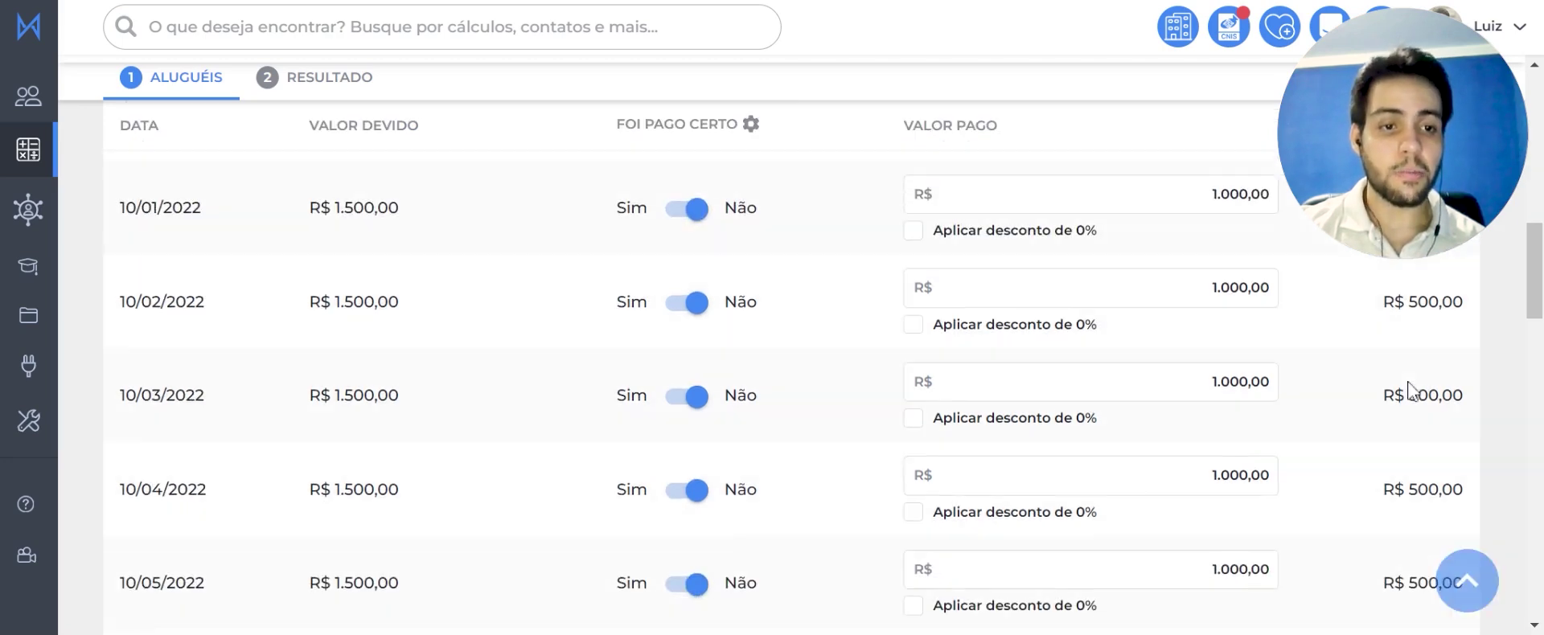
scroll(1445, 382, down, 3)
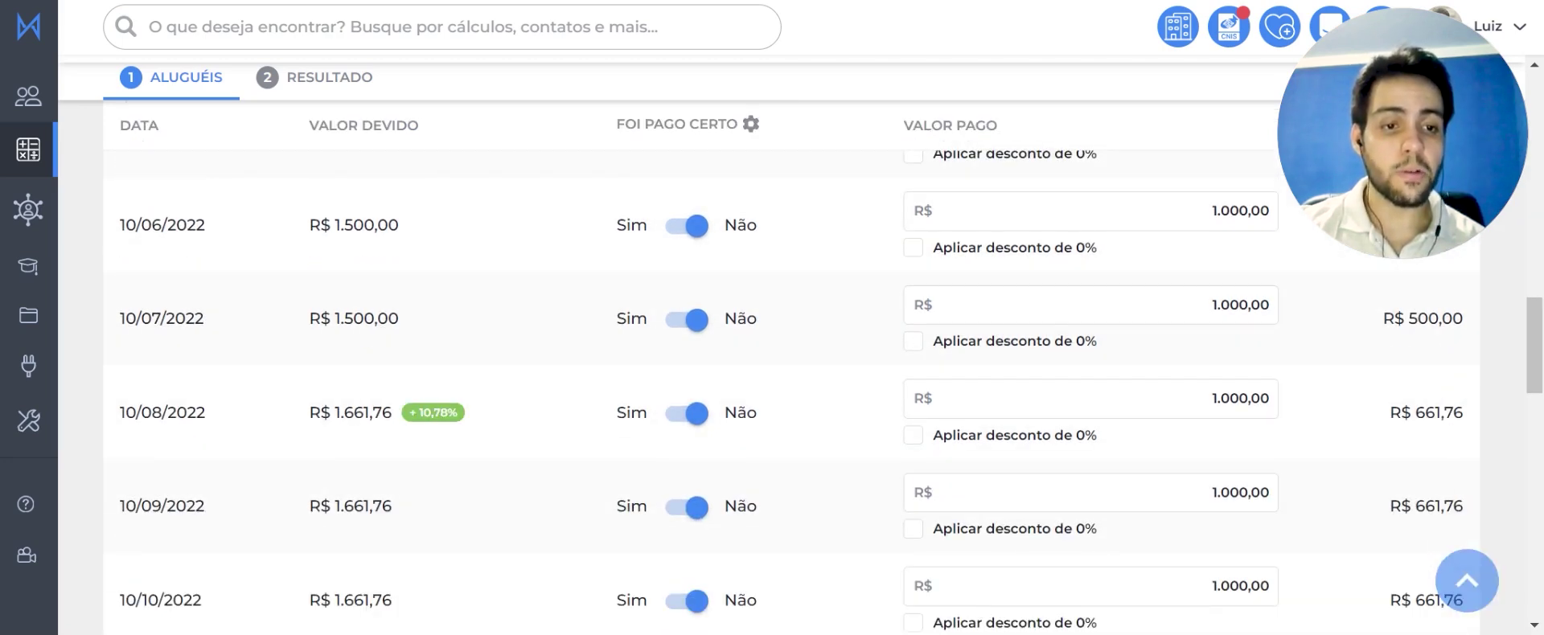
scroll(1383, 424, up, 15)
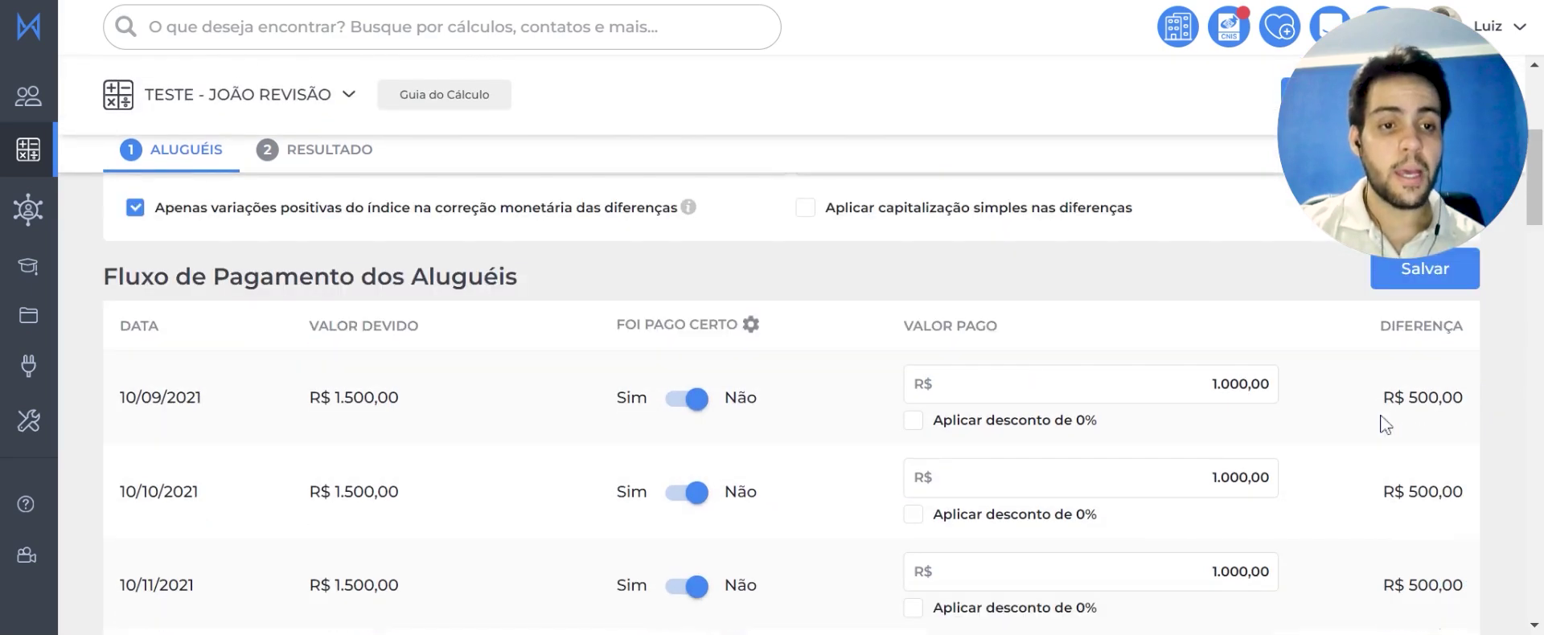
scroll(1374, 444, up, 3)
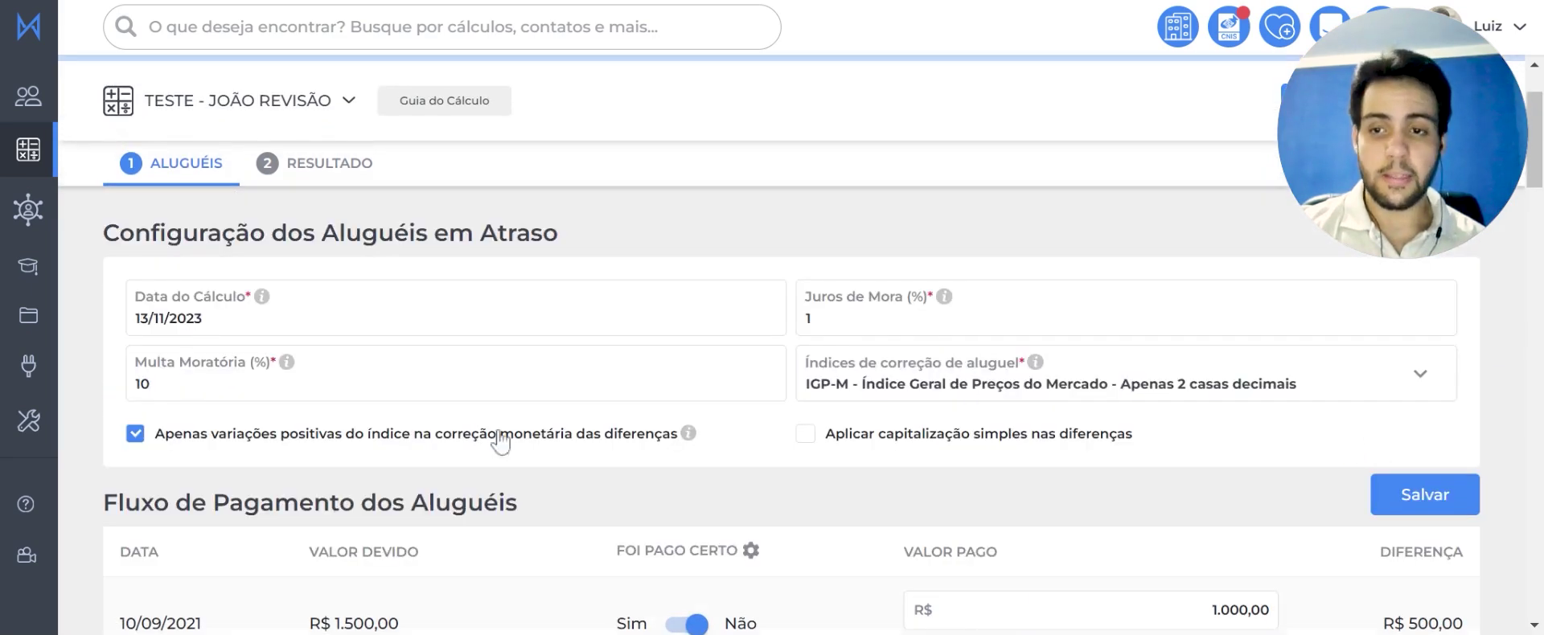
click(1408, 499)
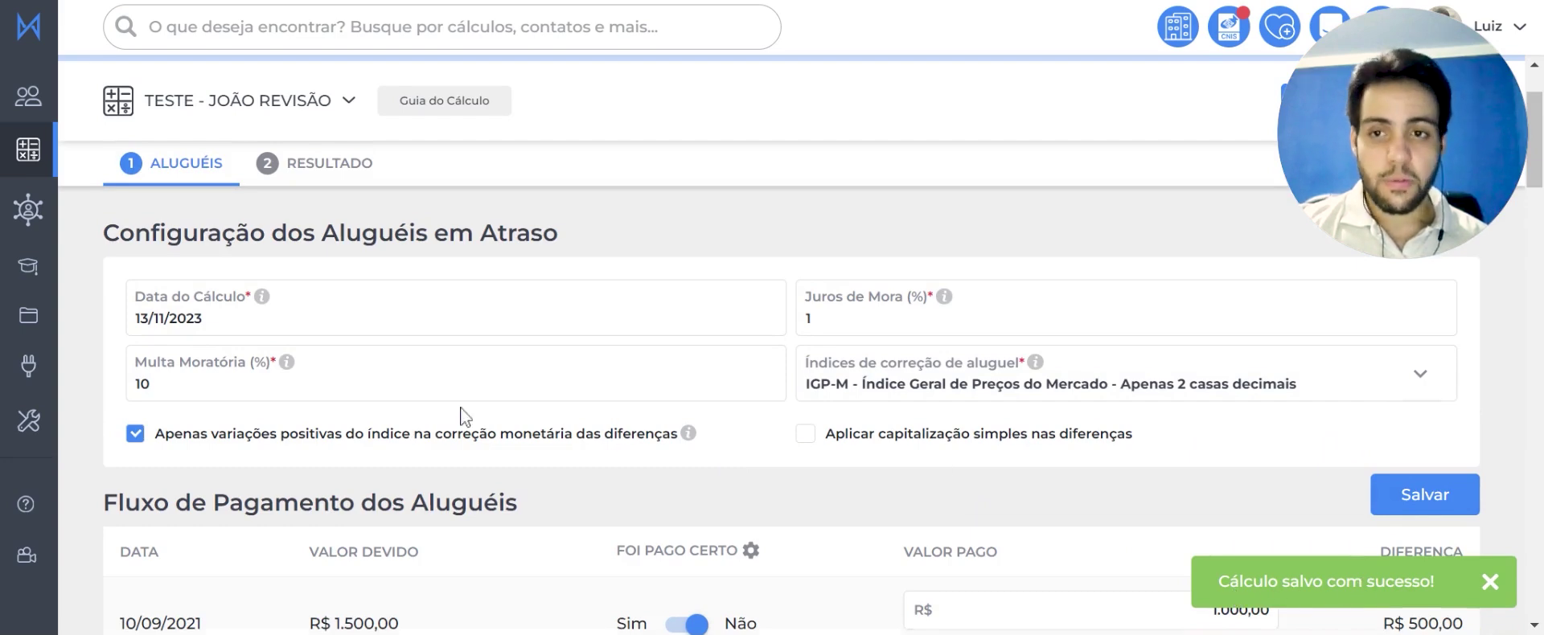
Step: Open the calculation's result and examine the total payable and the monthly breakdown of differences, correction, penalty and interest
click(321, 170)
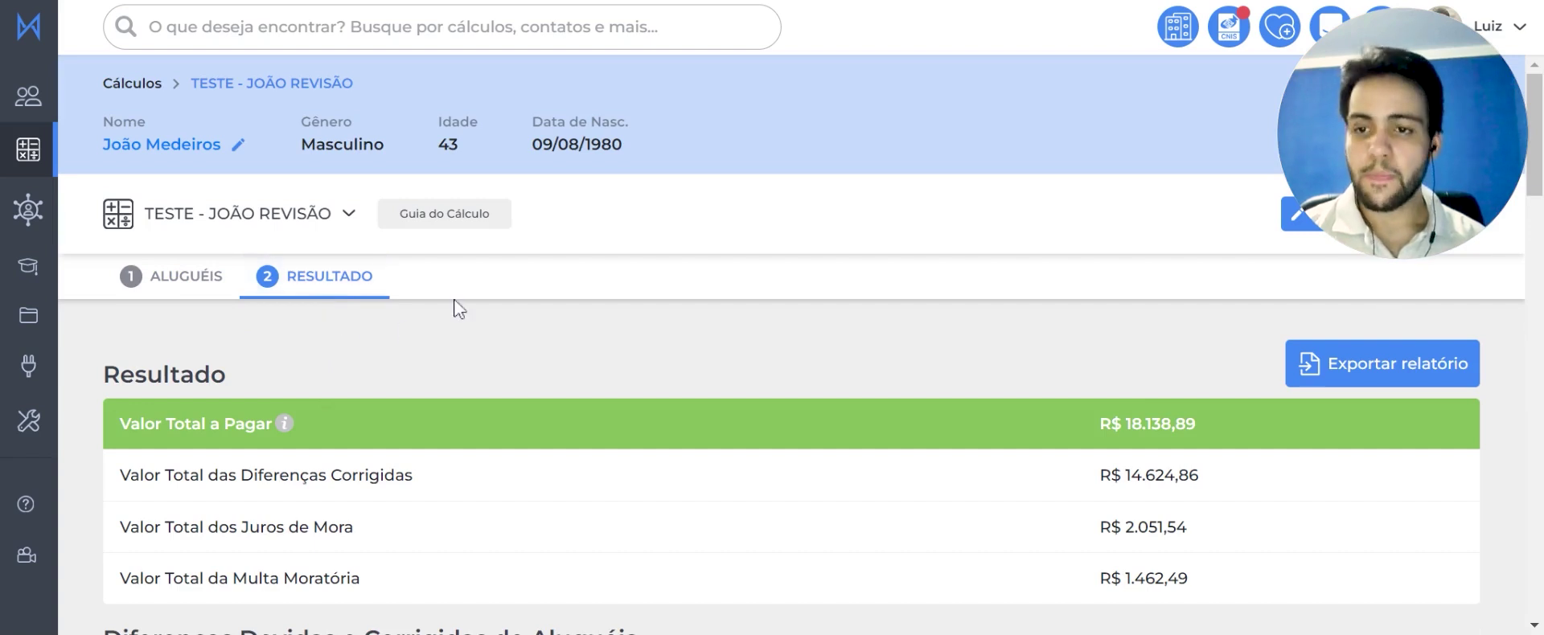
scroll(456, 310, down, 1)
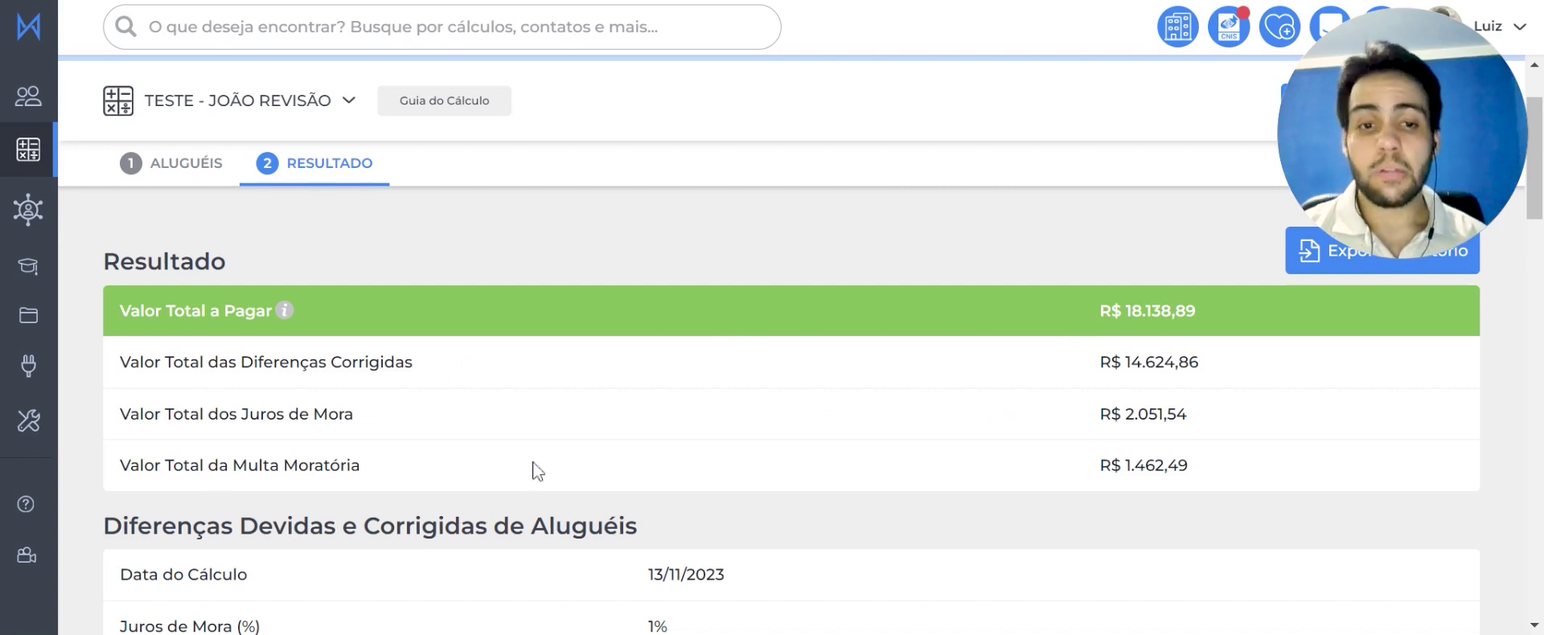
scroll(707, 449, down, 3)
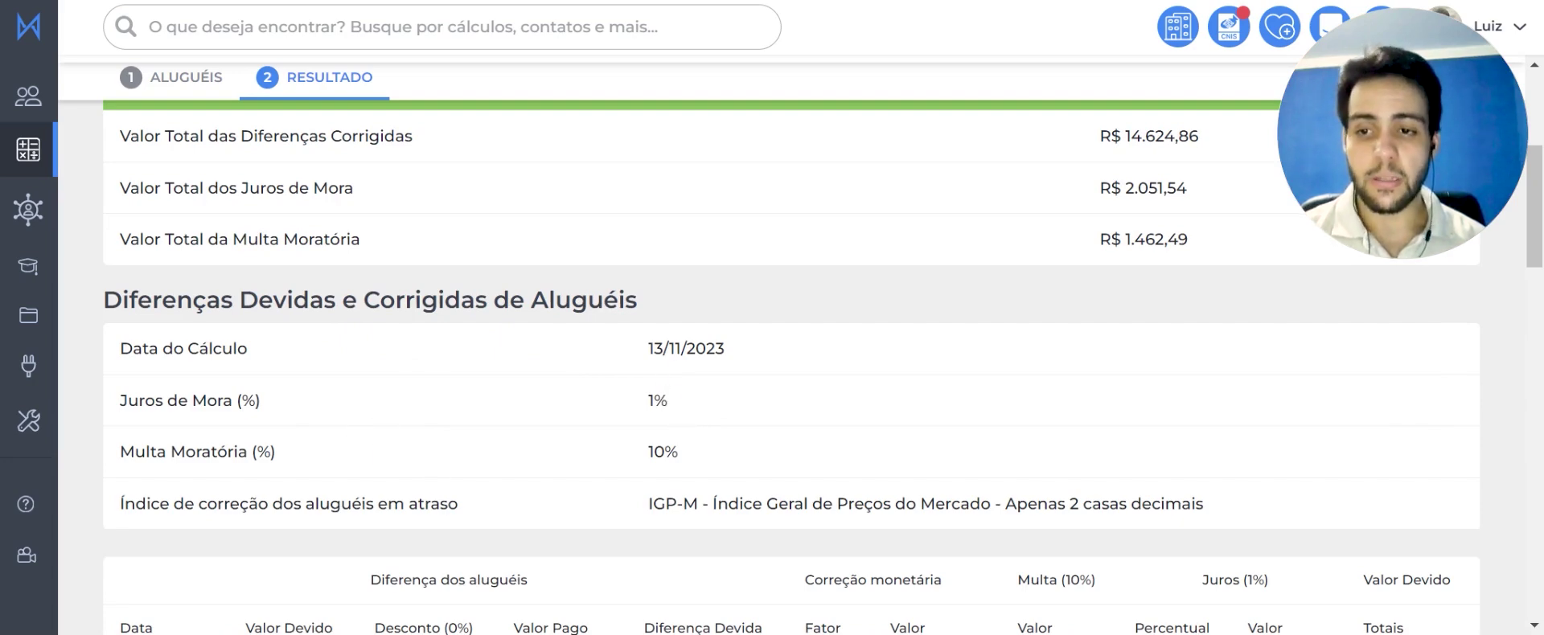
scroll(574, 376, down, 2)
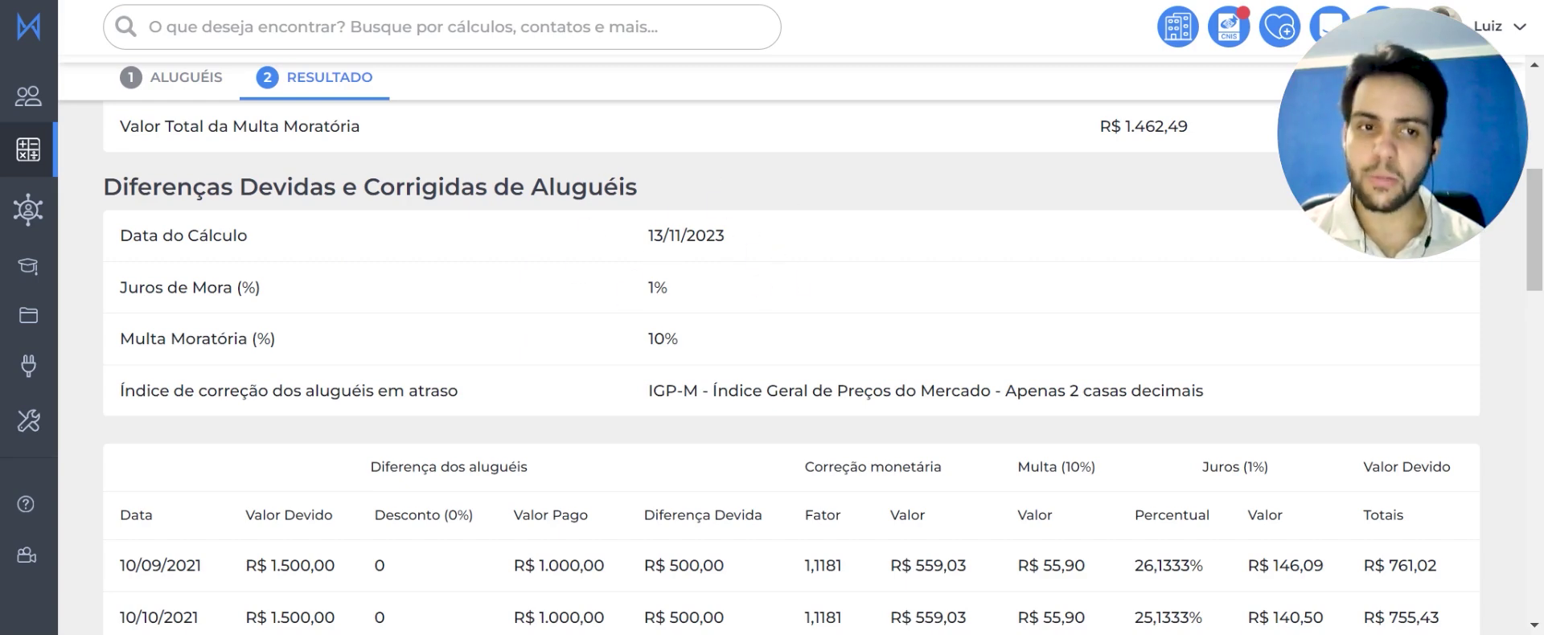
scroll(657, 254, down, 4)
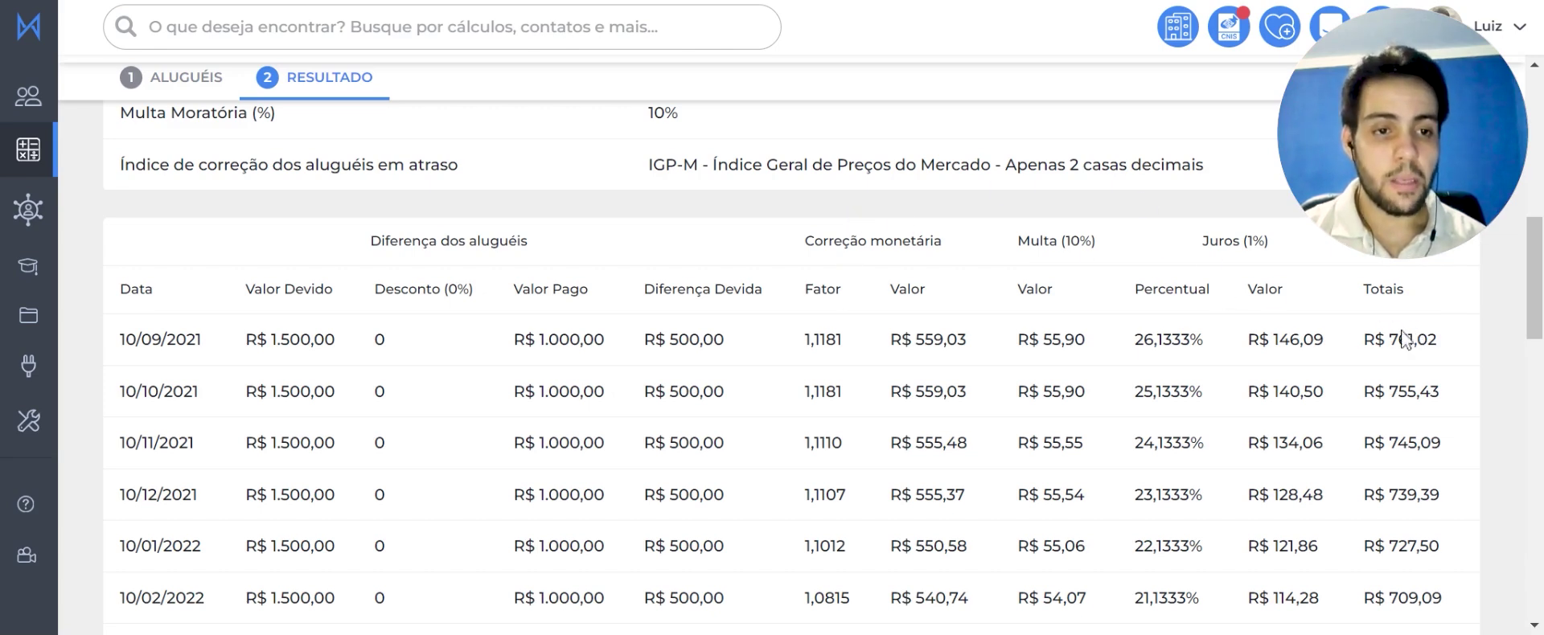
scroll(792, 369, down, 15)
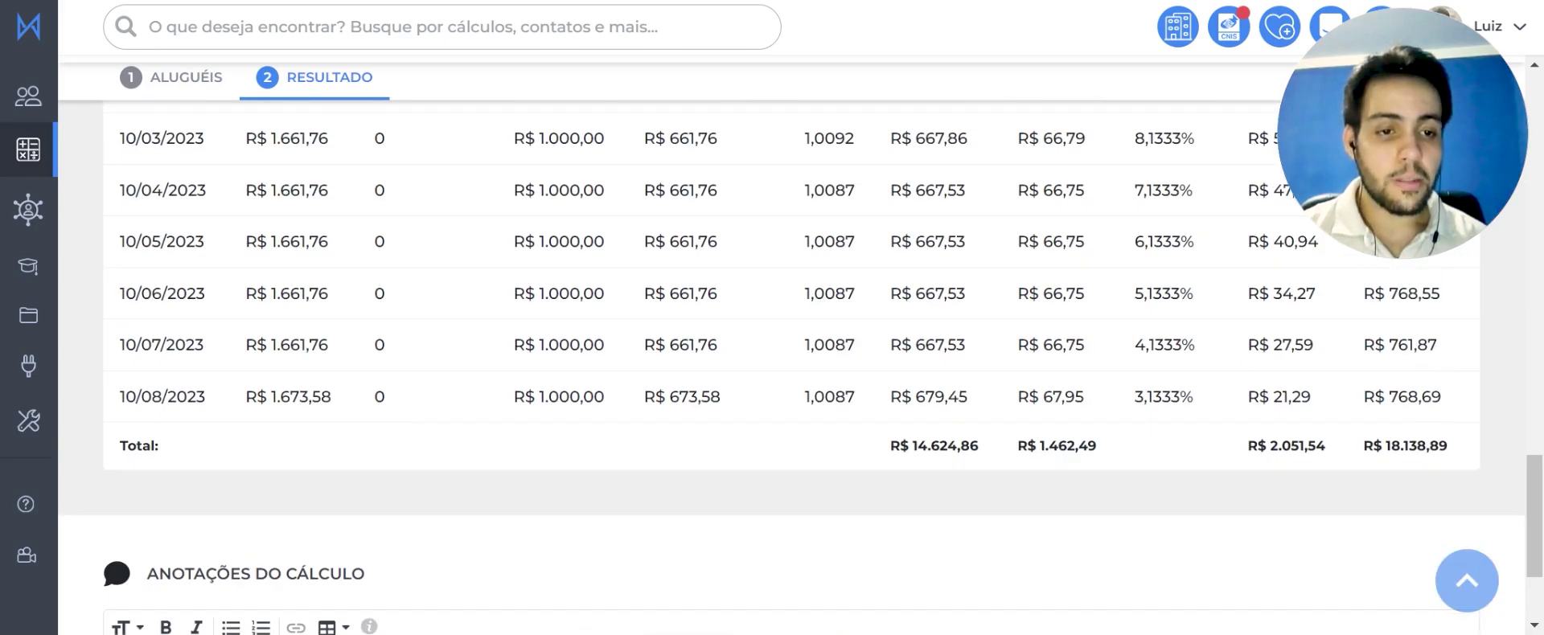
scroll(1457, 459, up, 20)
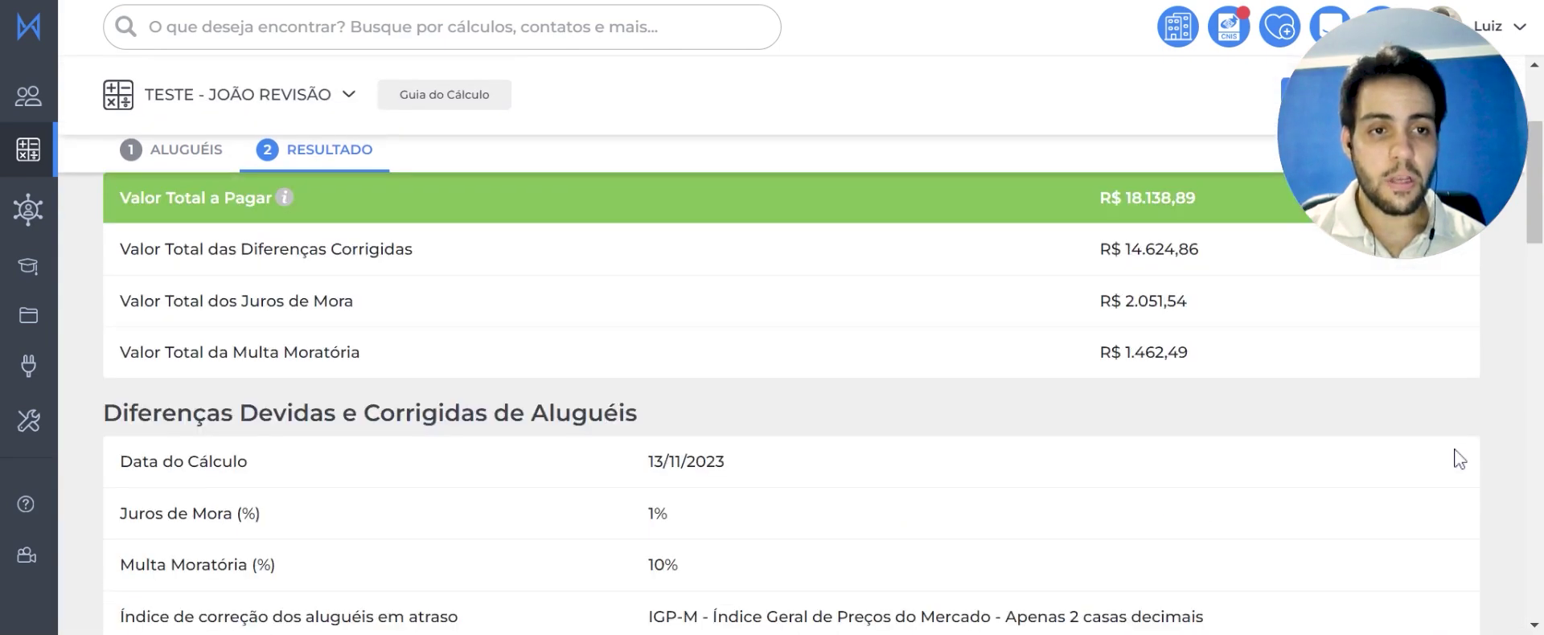
scroll(1319, 475, down, 3)
scroll(1155, 457, down, 9)
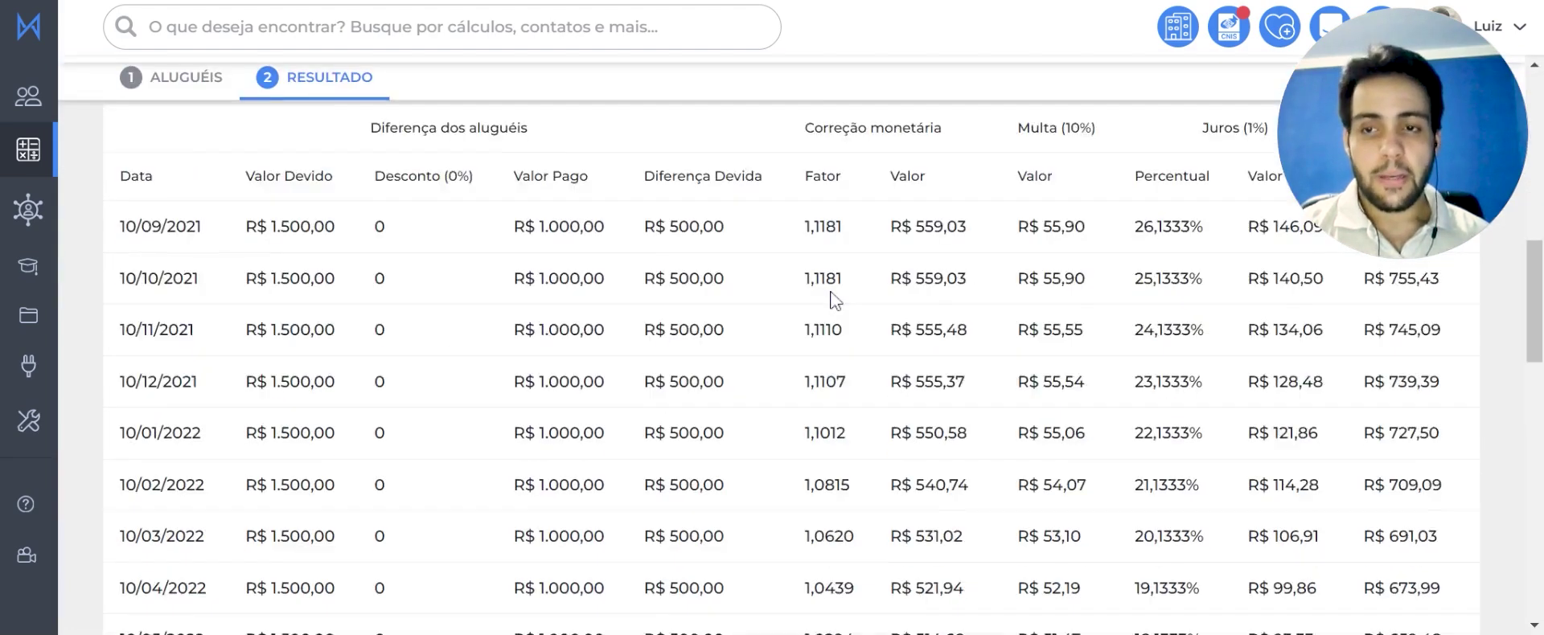
scroll(832, 299, up, 10)
scroll(836, 301, up, 3)
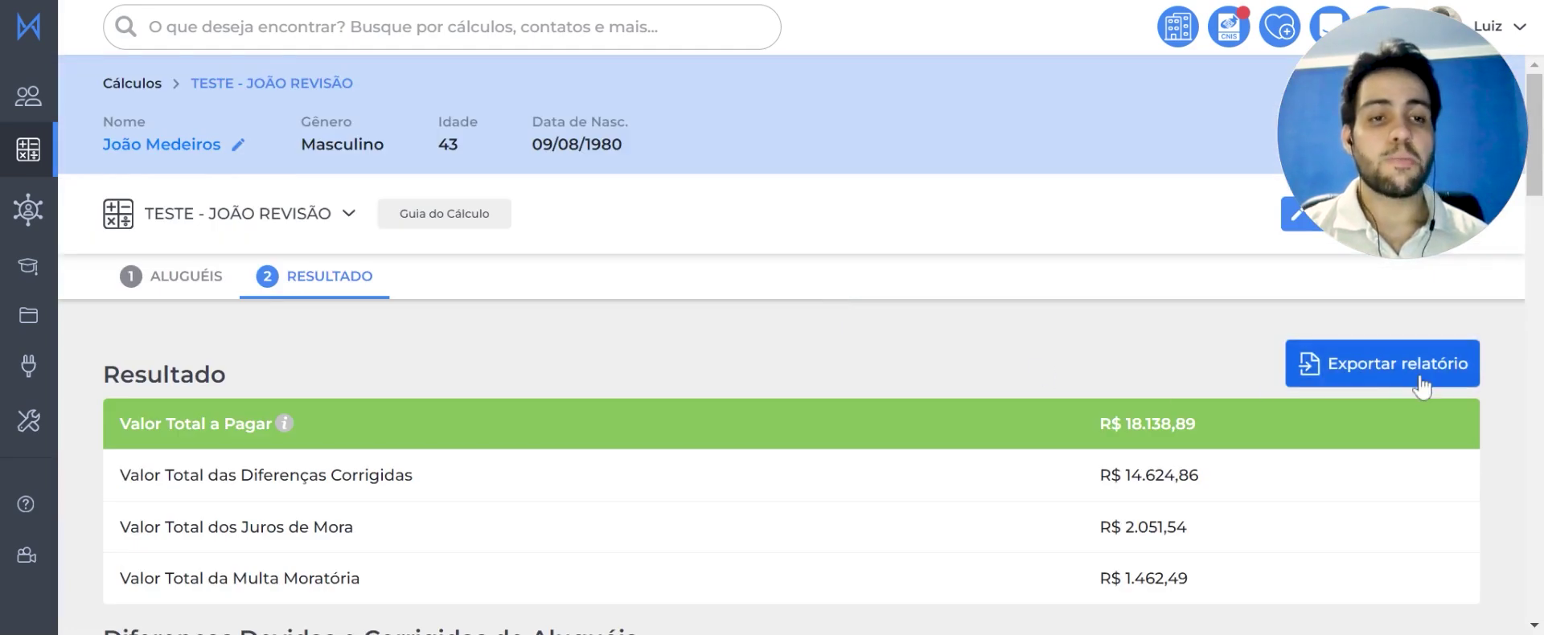